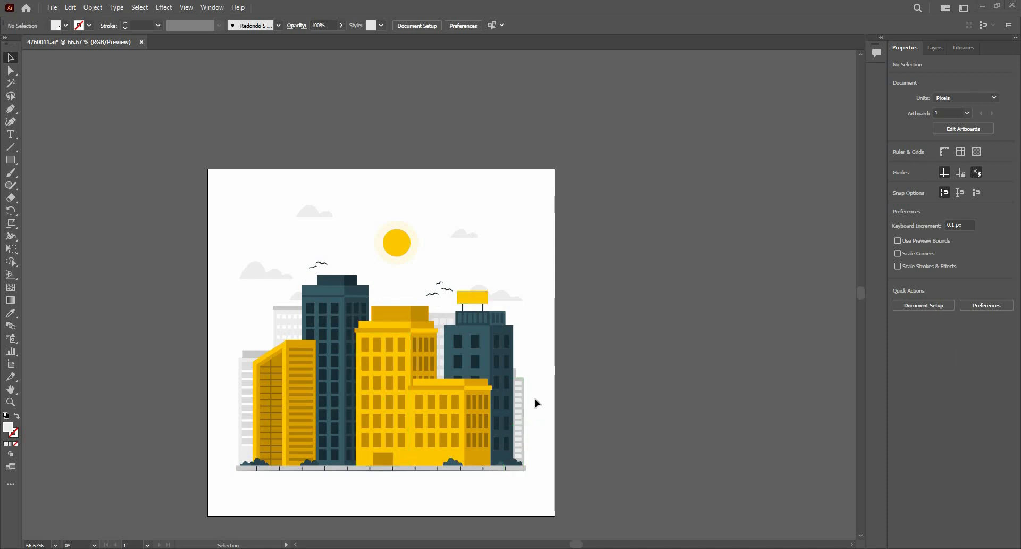
{"action": "key", "text": "space"}
{"action": "left_click_drag", "start_coordinate": [410, 290], "coordinate": [378, 245]}
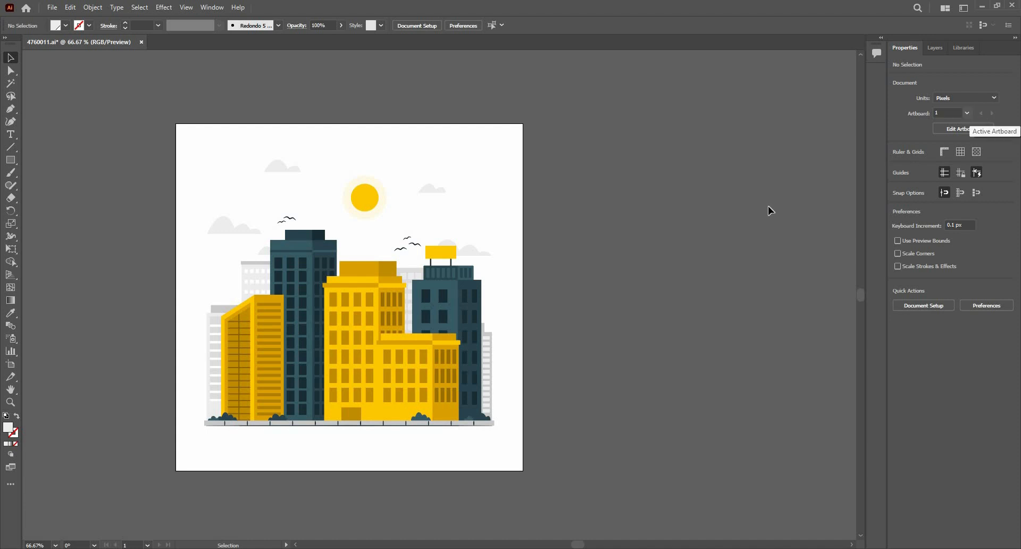
Create a new 1920 x 1080 px document in RGB with two artboards
{"action": "left_click", "coordinate": [57, 8]}
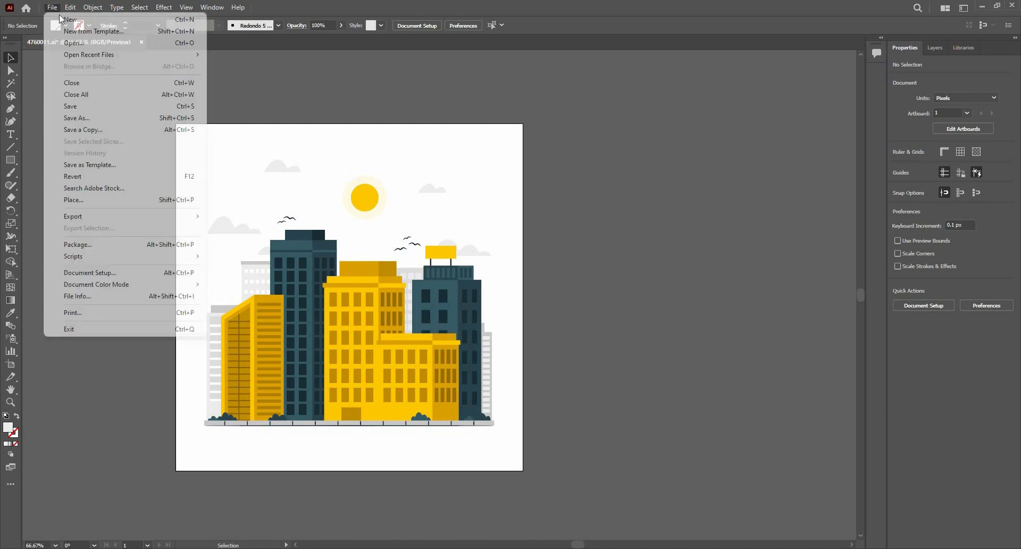
{"action": "left_click", "coordinate": [59, 18]}
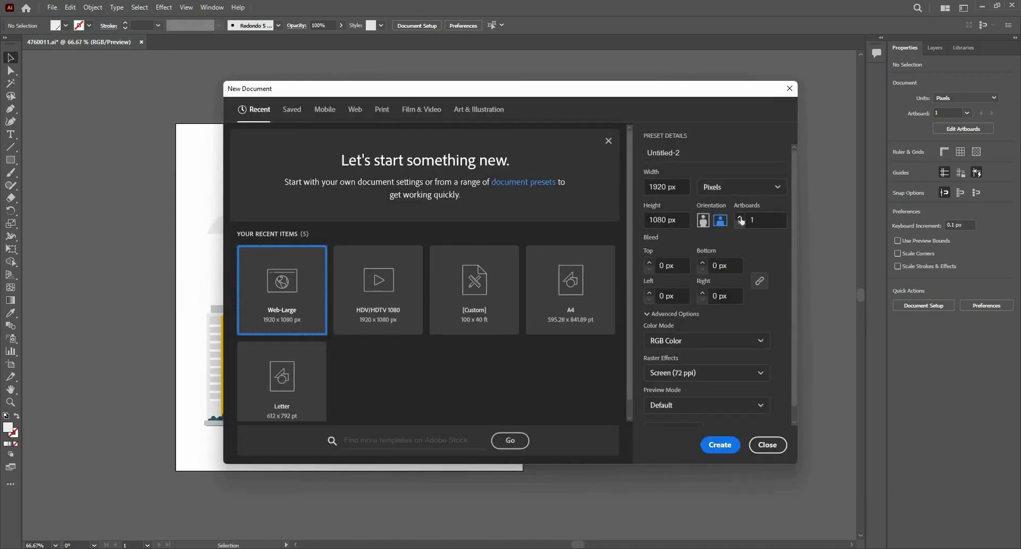
{"action": "left_click", "coordinate": [740, 217]}
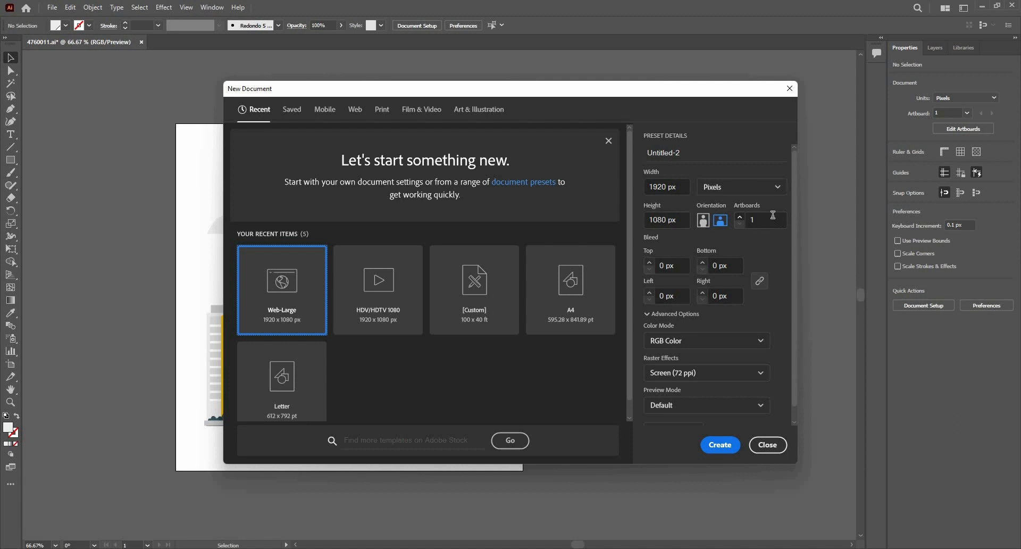
{"action": "left_click", "coordinate": [712, 444]}
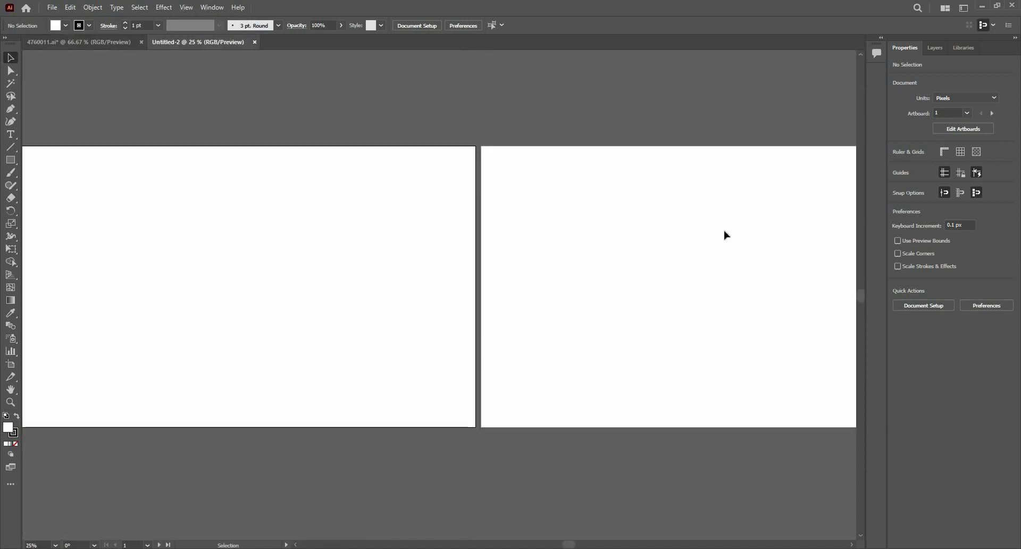
Switch back and forth between the two artboards of the new document and view them side by side
{"action": "left_click", "coordinate": [992, 113]}
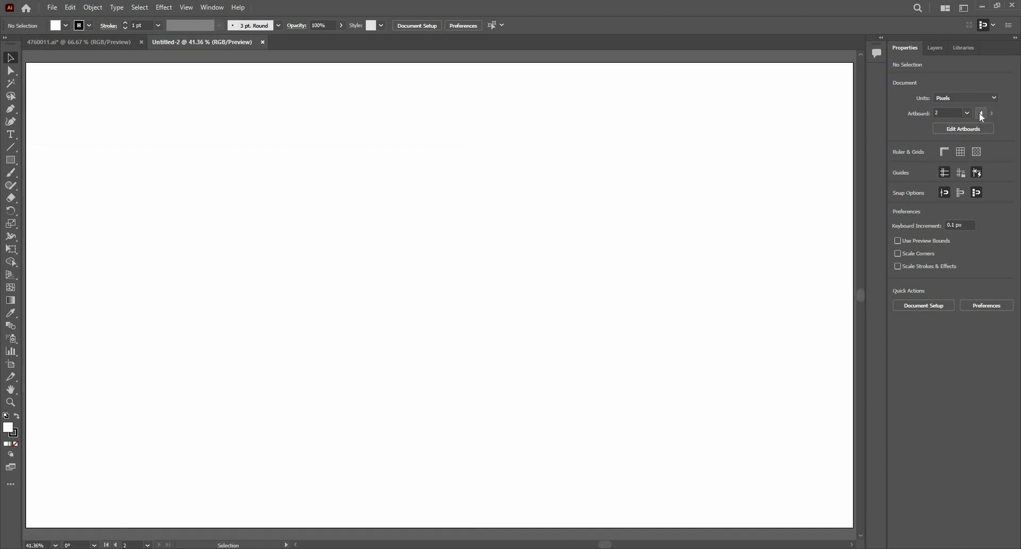
{"action": "left_click", "coordinate": [981, 114]}
{"action": "scroll", "coordinate": [654, 282], "scroll_direction": "down", "scroll_amount": 3}
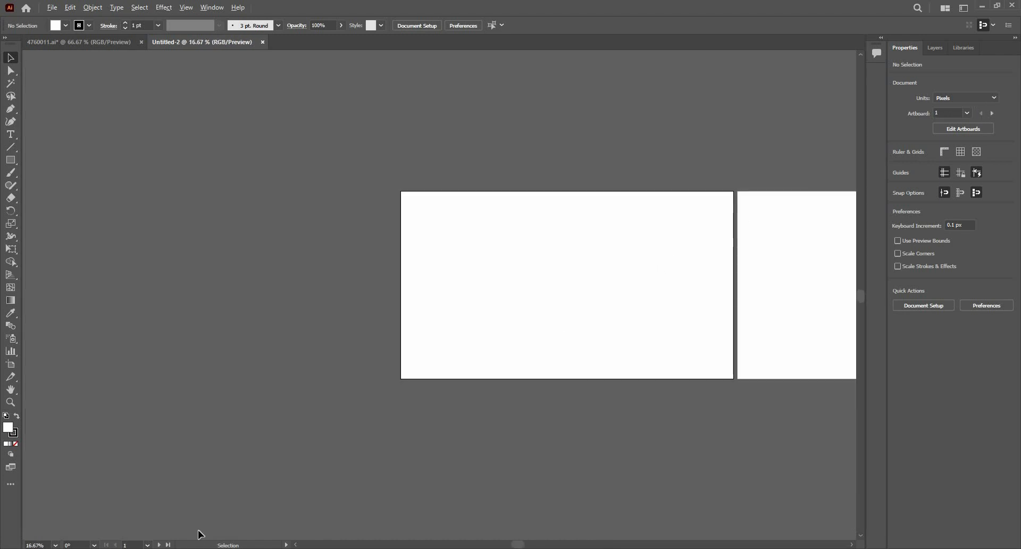
{"action": "left_click", "coordinate": [159, 545]}
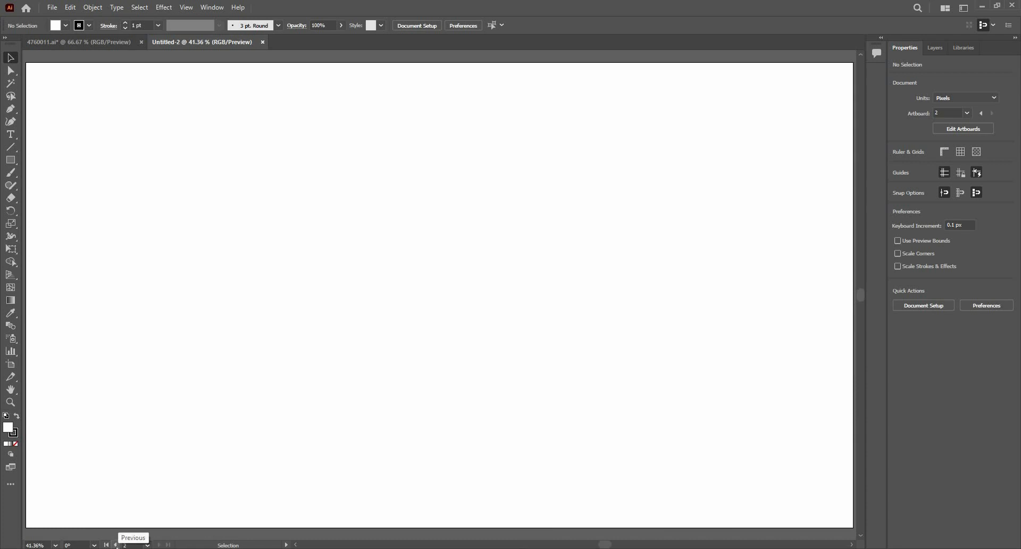
{"action": "scroll", "coordinate": [387, 389], "scroll_direction": "down", "scroll_amount": 2}
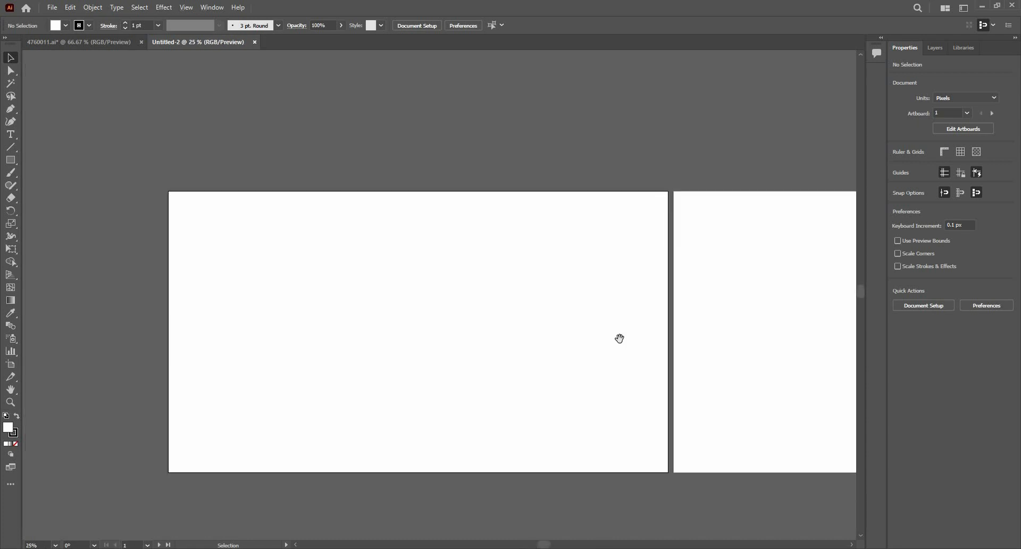
{"action": "scroll", "coordinate": [526, 342], "scroll_direction": "right", "scroll_amount": 3}
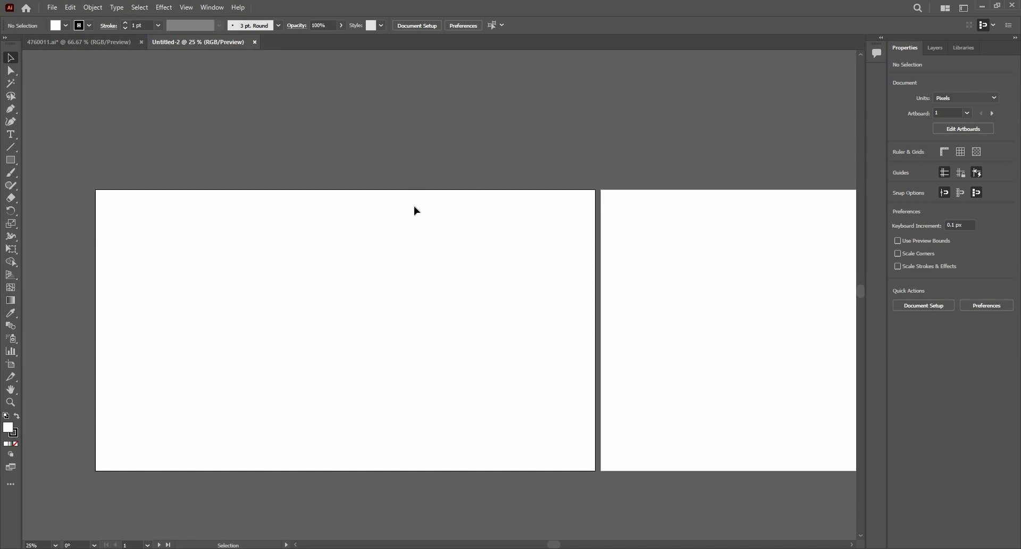
Close the blank two-artboard document and return to the city illustration
{"action": "key", "text": "ctrl+w"}
{"action": "key", "text": "ctrl+1"}
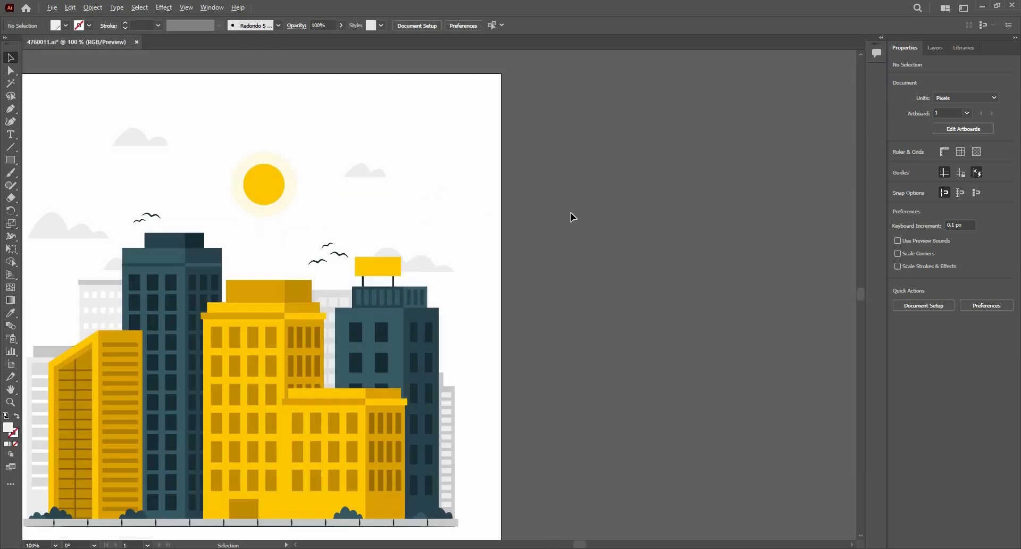
{"action": "scroll", "coordinate": [559, 227], "scroll_direction": "down", "scroll_amount": 1}
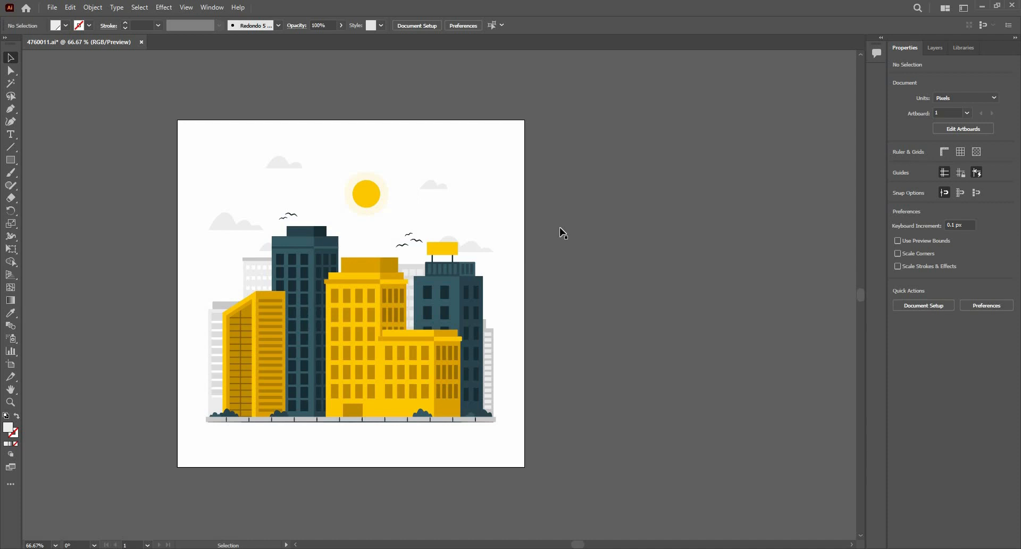
{"action": "scroll", "coordinate": [531, 218], "scroll_direction": "up", "scroll_amount": 1}
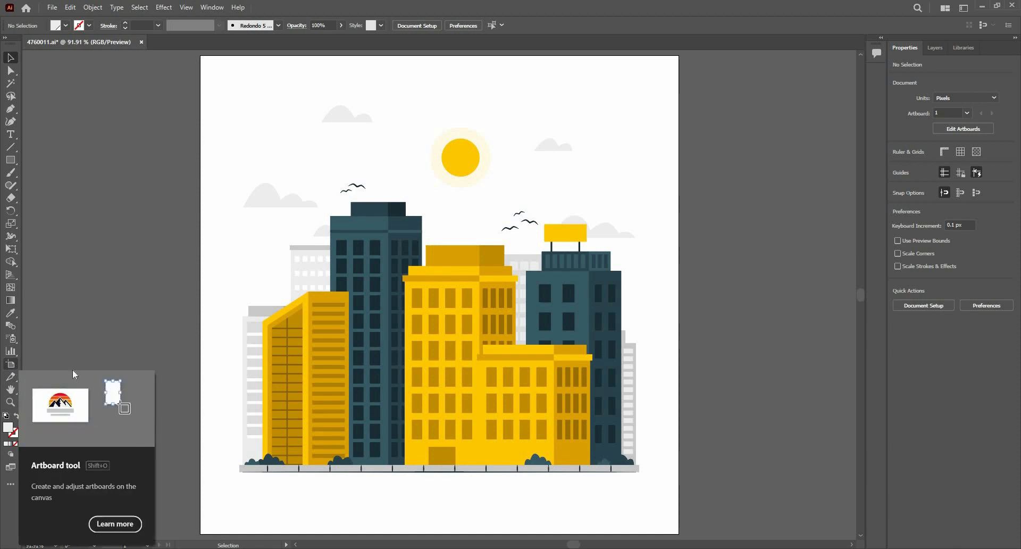
Add a second 500 x 500 px artboard beside the city illustration's artboard
{"action": "left_click", "coordinate": [12, 365]}
{"action": "scroll", "coordinate": [201, 277], "scroll_direction": "down", "scroll_amount": 2}
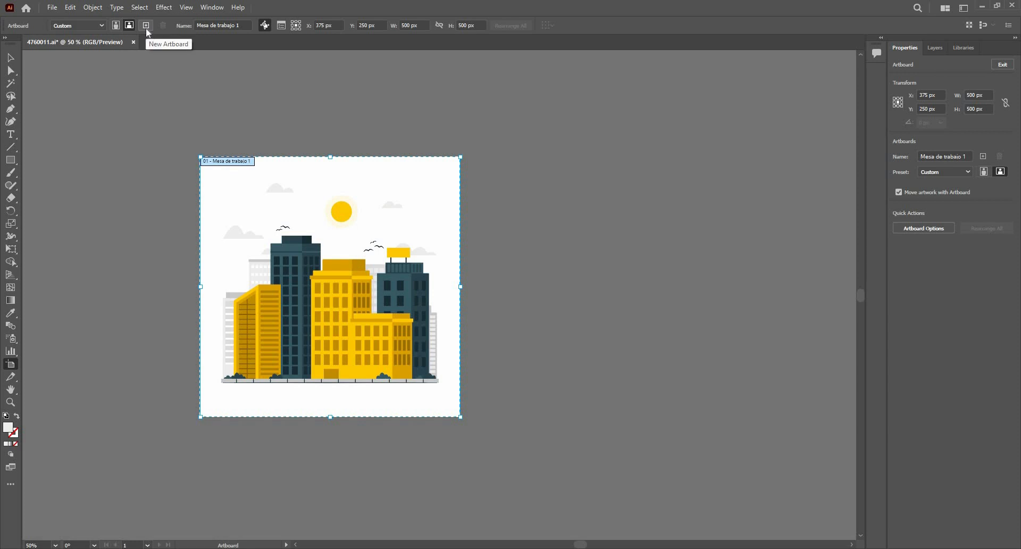
{"action": "left_click", "coordinate": [983, 158]}
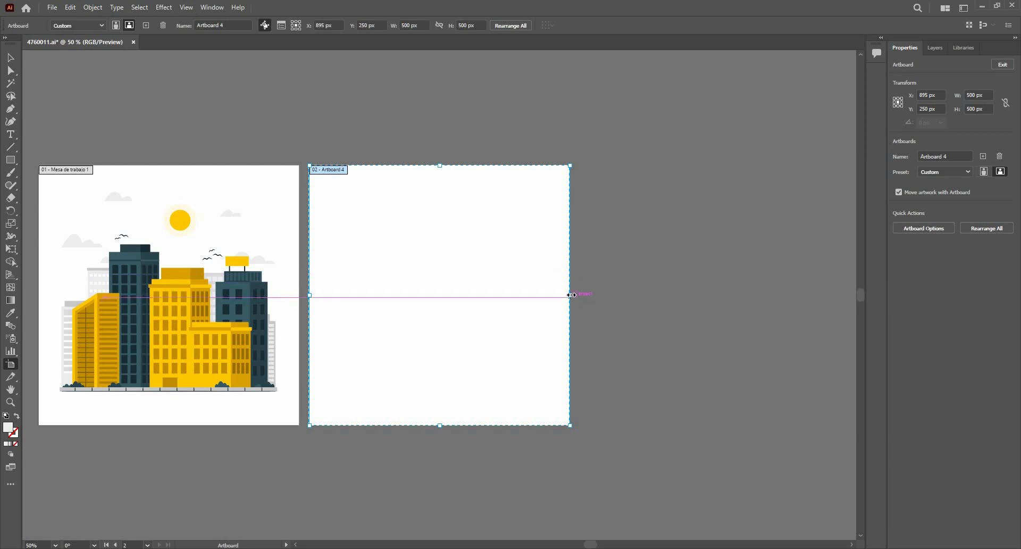
Try resizing the second artboard freehand from its side, upper edge and corner, restoring its original size each time
{"action": "left_click_drag", "start_coordinate": [570, 295], "coordinate": [435, 308]}
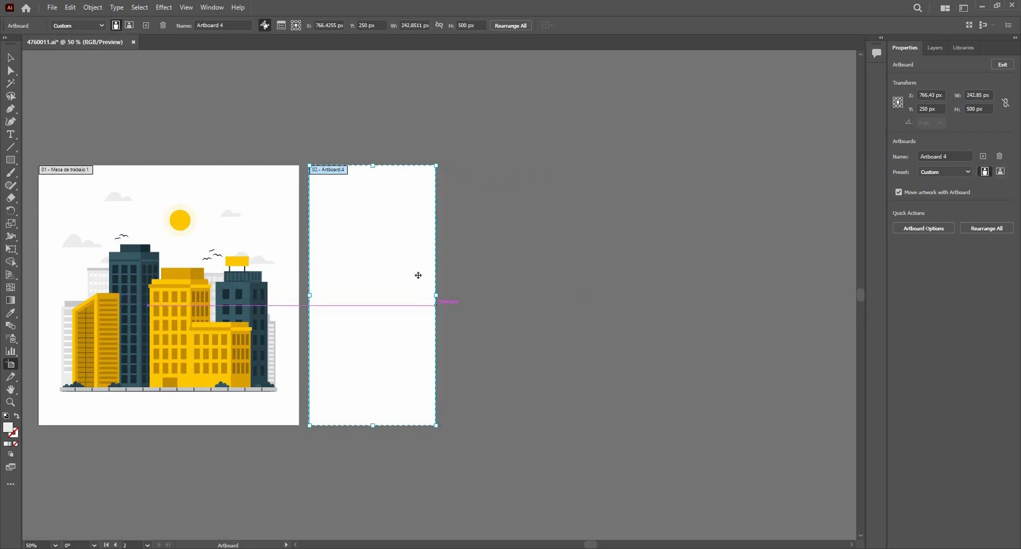
{"action": "key", "text": "ctrl+z"}
{"action": "left_click_drag", "start_coordinate": [440, 167], "coordinate": [448, 84]}
{"action": "key", "text": "ctrl+z"}
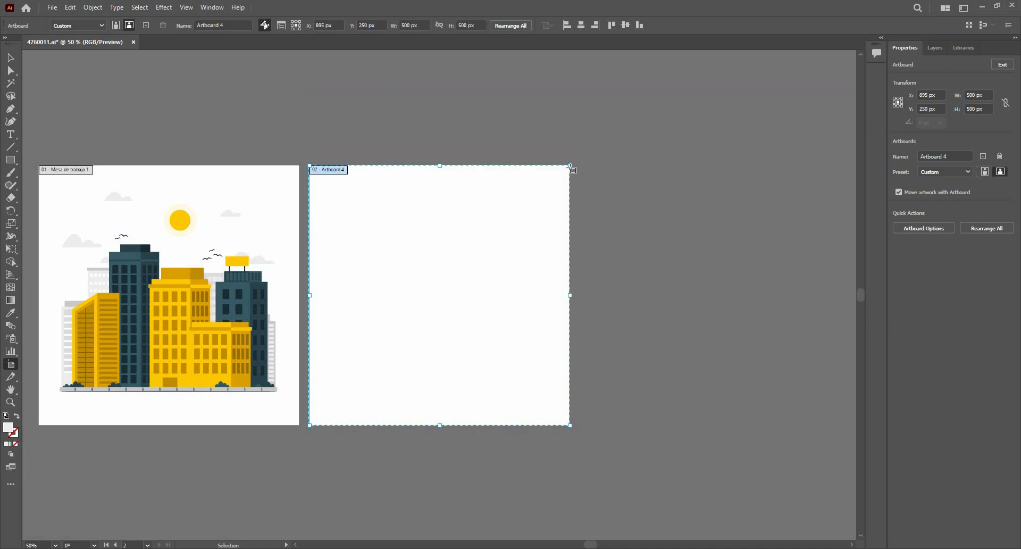
{"action": "left_click_drag", "start_coordinate": [571, 167], "coordinate": [641, 94]}
{"action": "left_click_drag", "start_coordinate": [605, 129], "coordinate": [564, 169]}
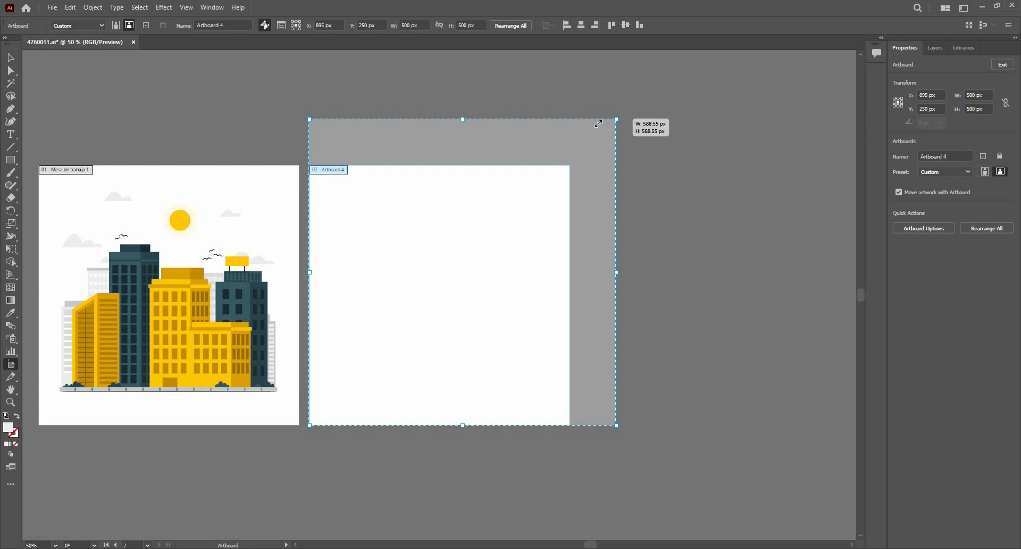
{"action": "left_click_drag", "start_coordinate": [598, 124], "coordinate": [563, 181]}
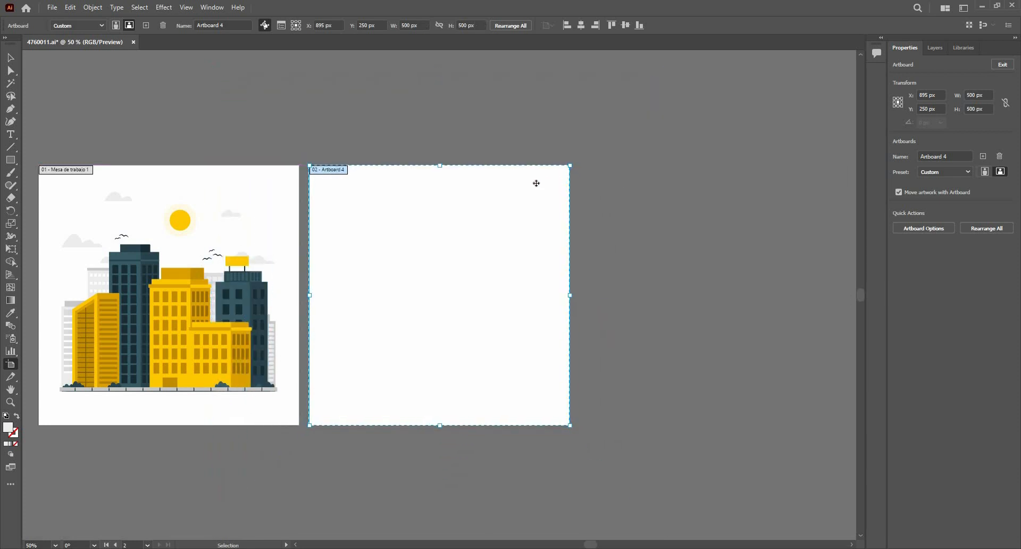
Try a width of 700 px for the second artboard, undo it and leave artboard editing
{"action": "left_click", "coordinate": [407, 27]}
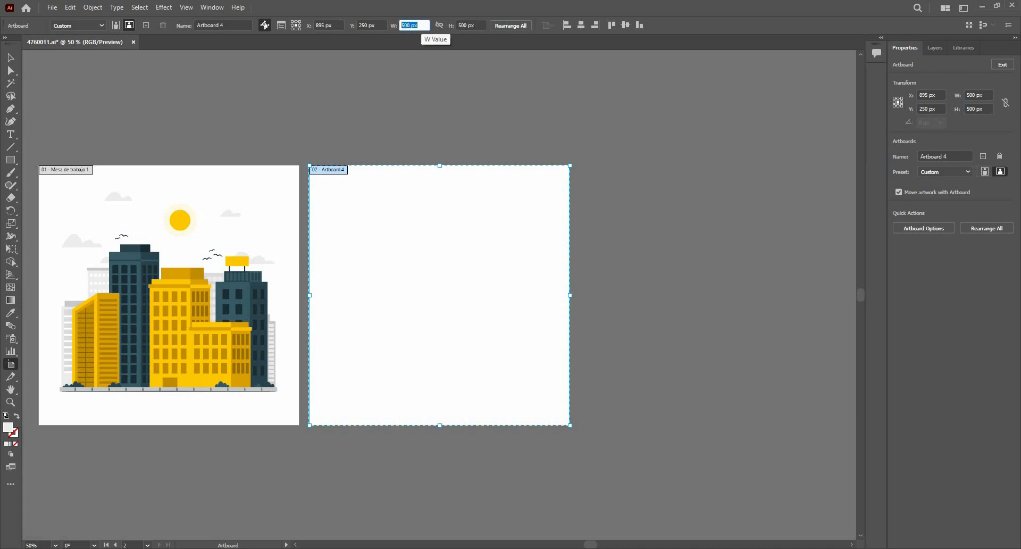
{"action": "type", "text": "700"}
{"action": "key", "text": "Return"}
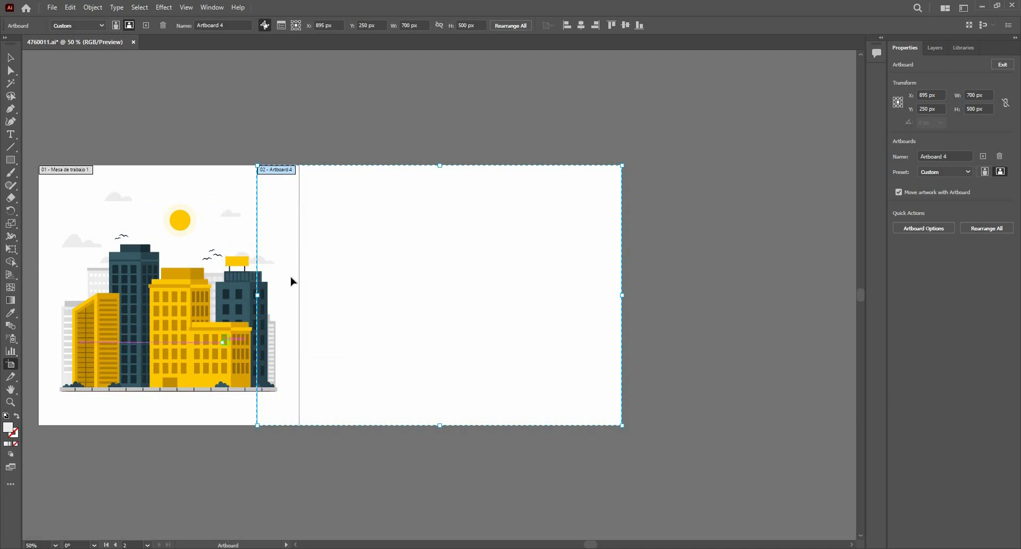
{"action": "key", "text": "ctrl+z"}
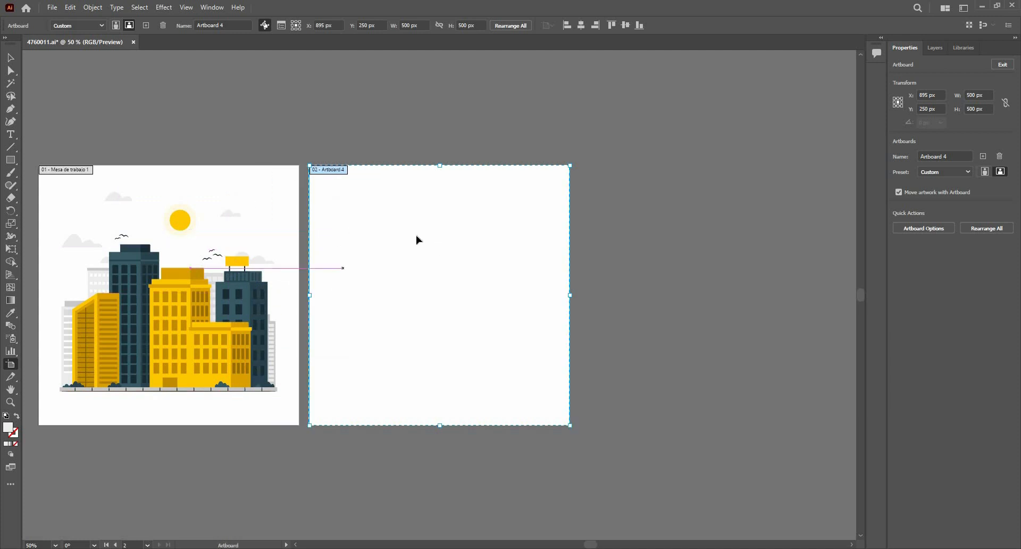
{"action": "key", "text": "Escape"}
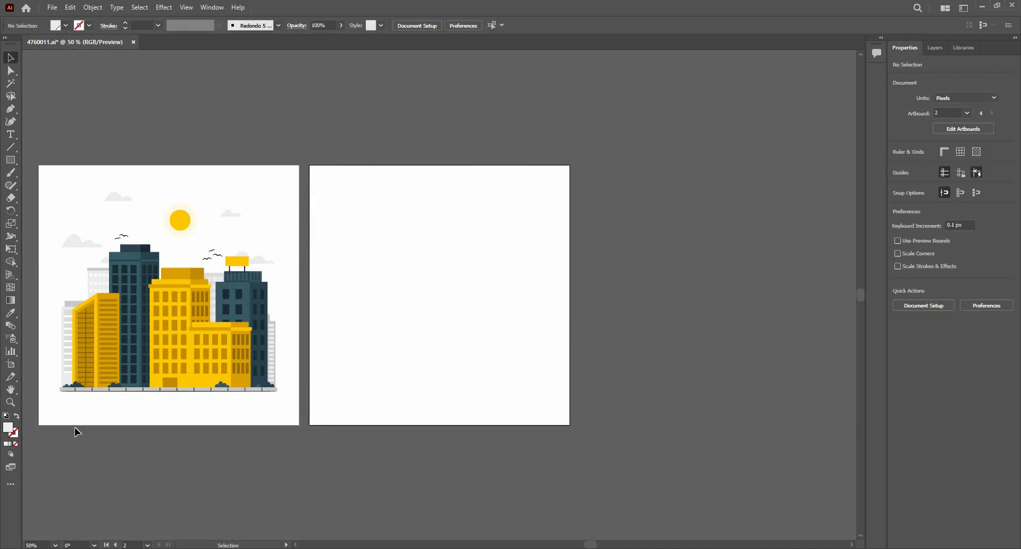
Edit the artboards again and rename the second artboard as Artboard 2
{"action": "left_click", "coordinate": [10, 365]}
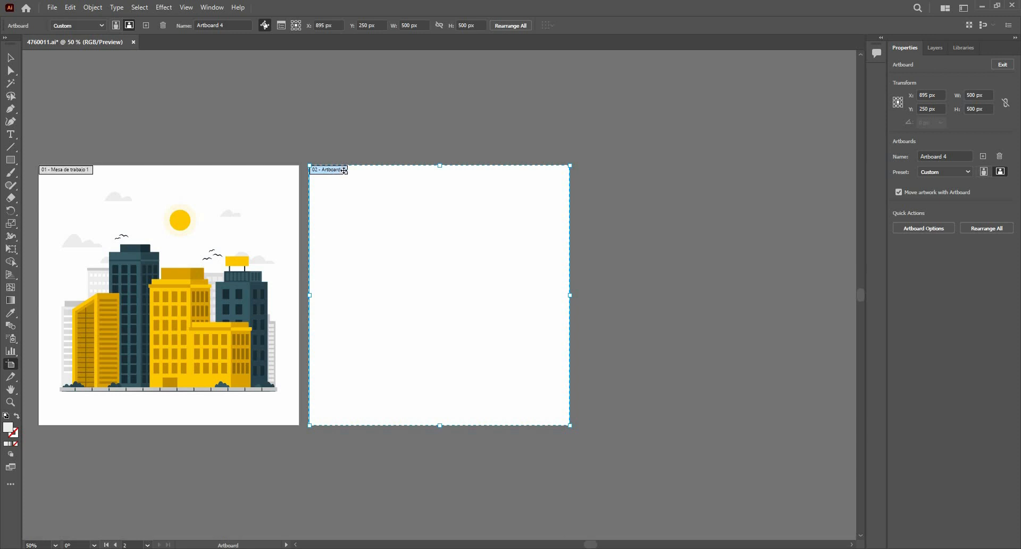
{"action": "double_click", "coordinate": [345, 175]}
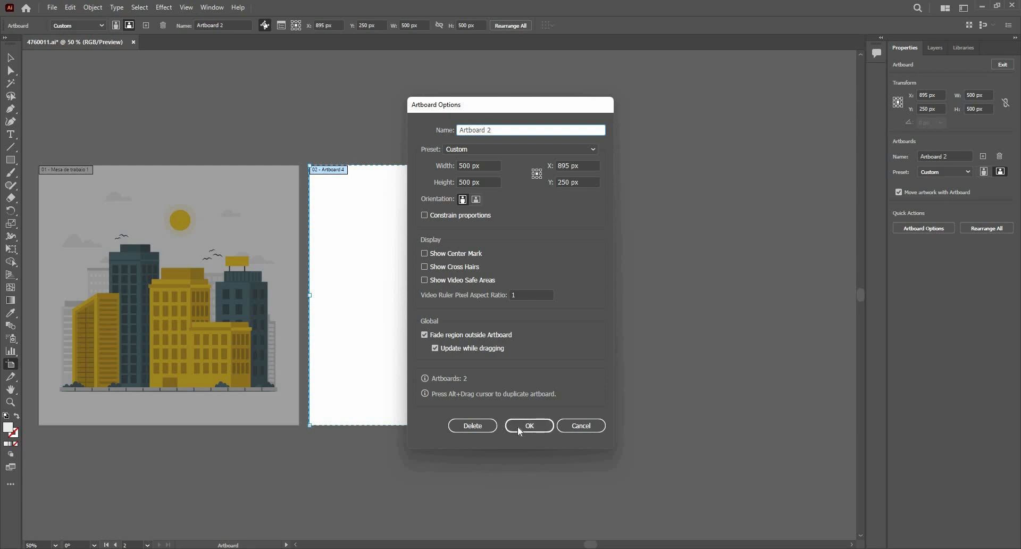
{"action": "key", "text": "Return"}
Try renaming the illustration's artboard as Artboard 1 and browse the available size presets in its options
{"action": "left_click", "coordinate": [70, 169]}
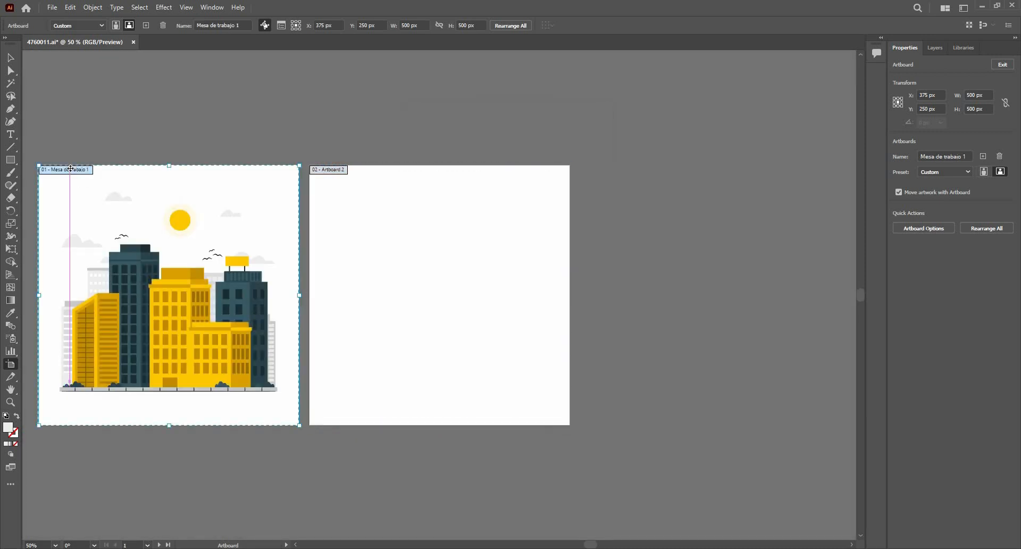
{"action": "double_click", "coordinate": [71, 170]}
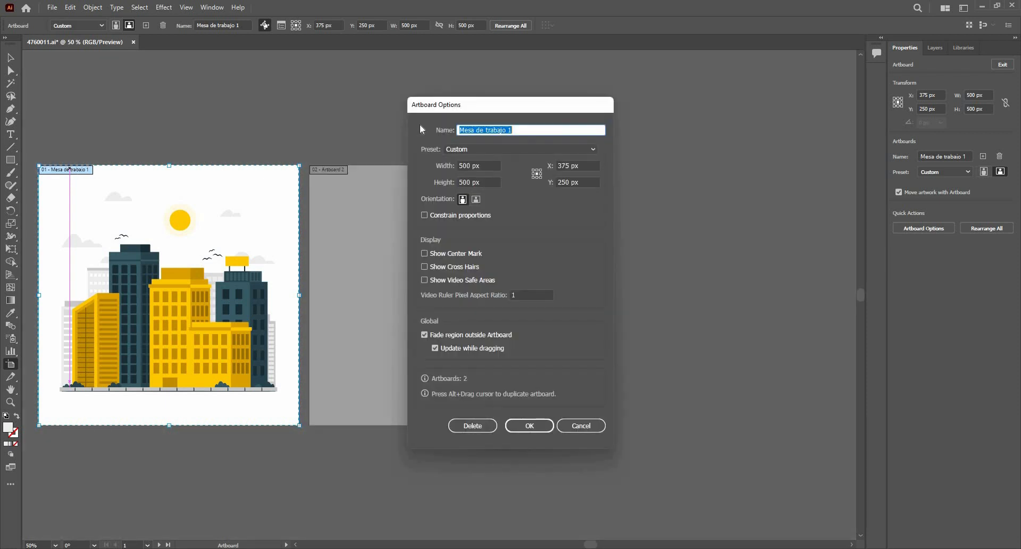
{"action": "type", "text": "Artboard"}
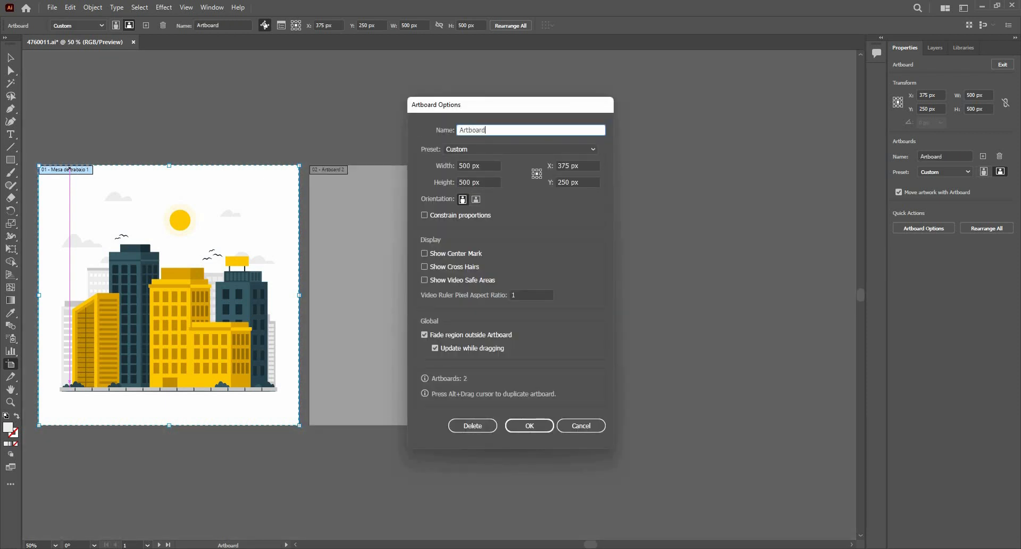
{"action": "left_click", "coordinate": [502, 149]}
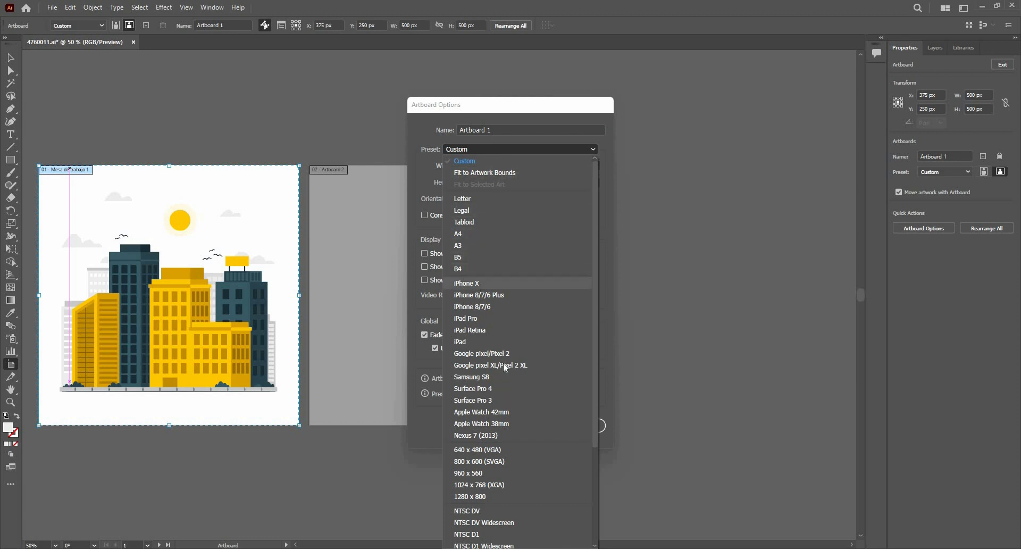
{"action": "left_click", "coordinate": [498, 141]}
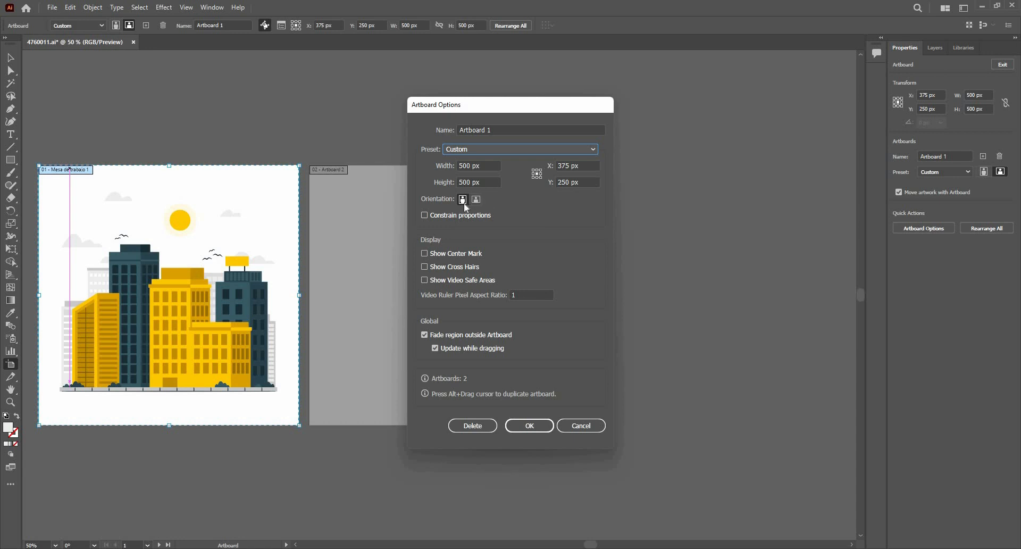
{"action": "key", "text": "Escape"}
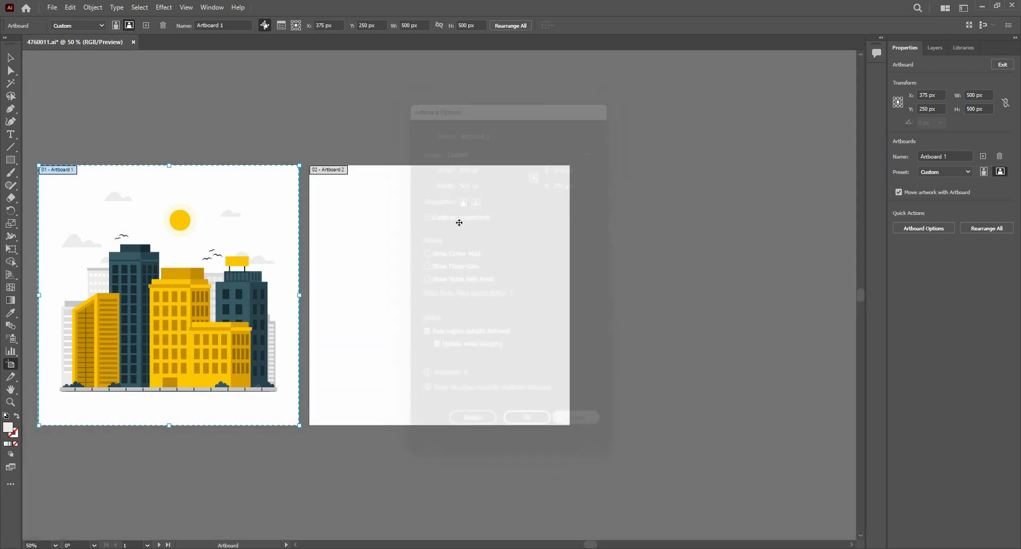
Move Artboard 2 farther from the illustration's artboard, level with it at about X 924 px and Y 250 px
{"action": "left_click", "coordinate": [459, 223]}
{"action": "left_click", "coordinate": [264, 197]}
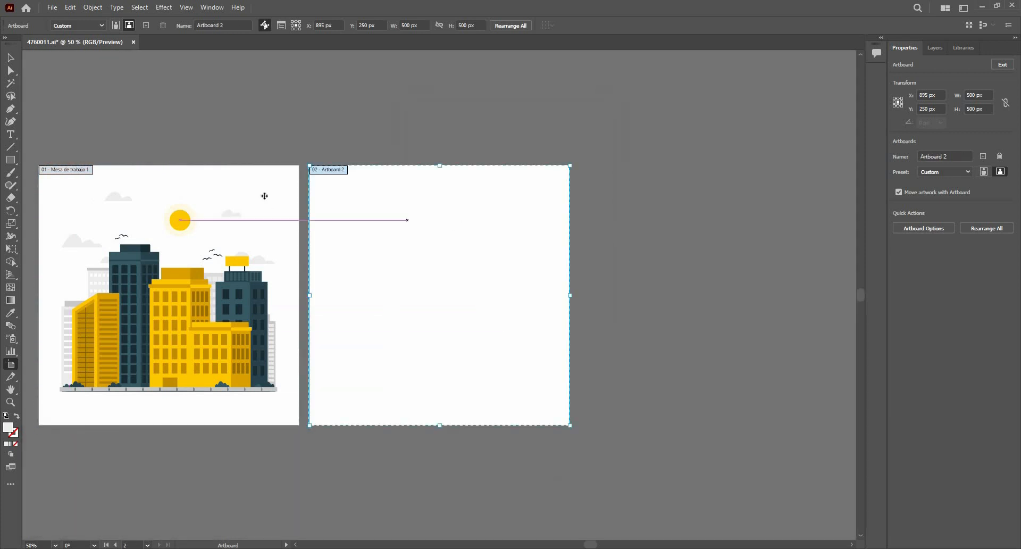
{"action": "left_click", "coordinate": [395, 245]}
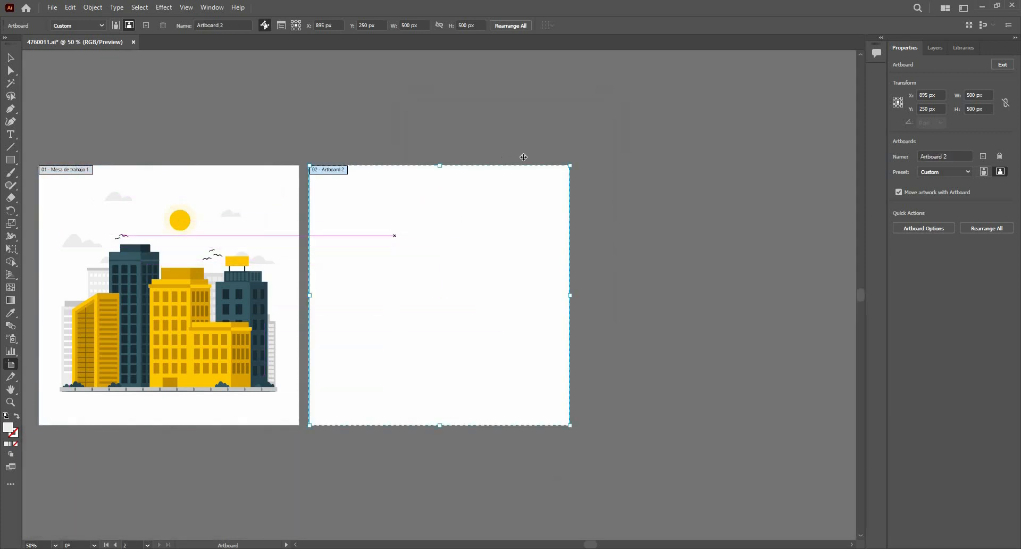
{"action": "left_click_drag", "start_coordinate": [410, 228], "coordinate": [465, 178]}
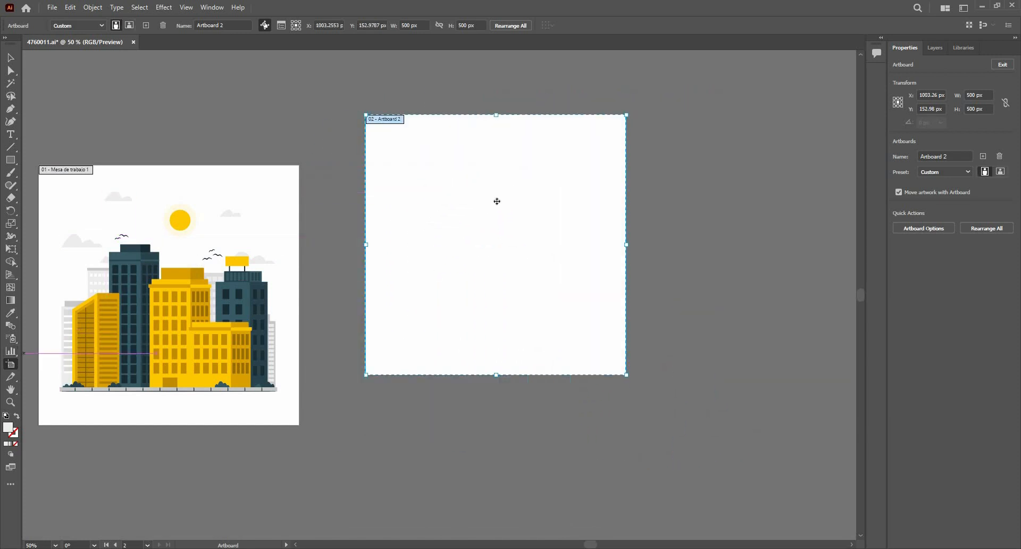
{"action": "left_click_drag", "start_coordinate": [429, 255], "coordinate": [390, 176]}
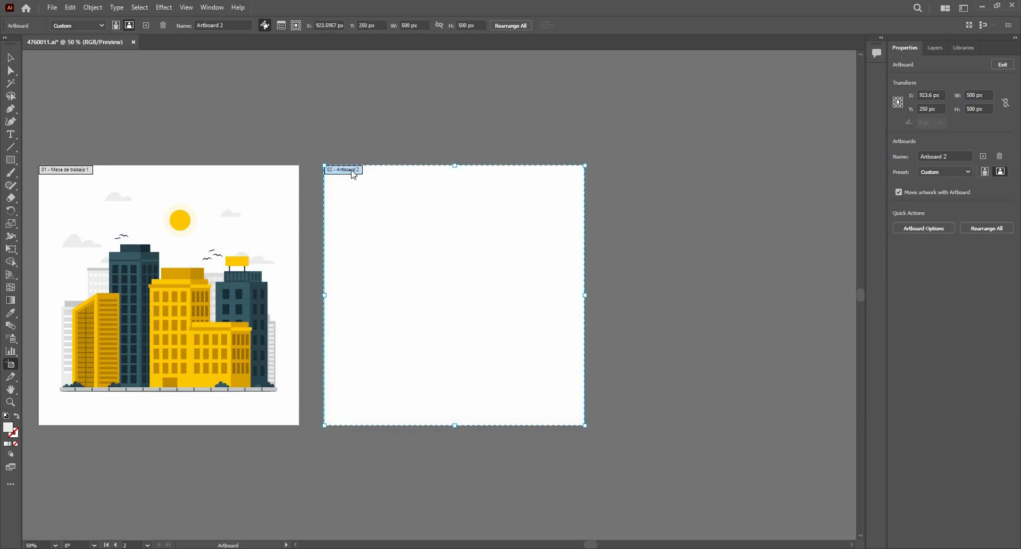
Try a width of 700 px for Artboard 2, undo it and move the artboard to about X 1027 px, Y 250 px
{"action": "double_click", "coordinate": [354, 174]}
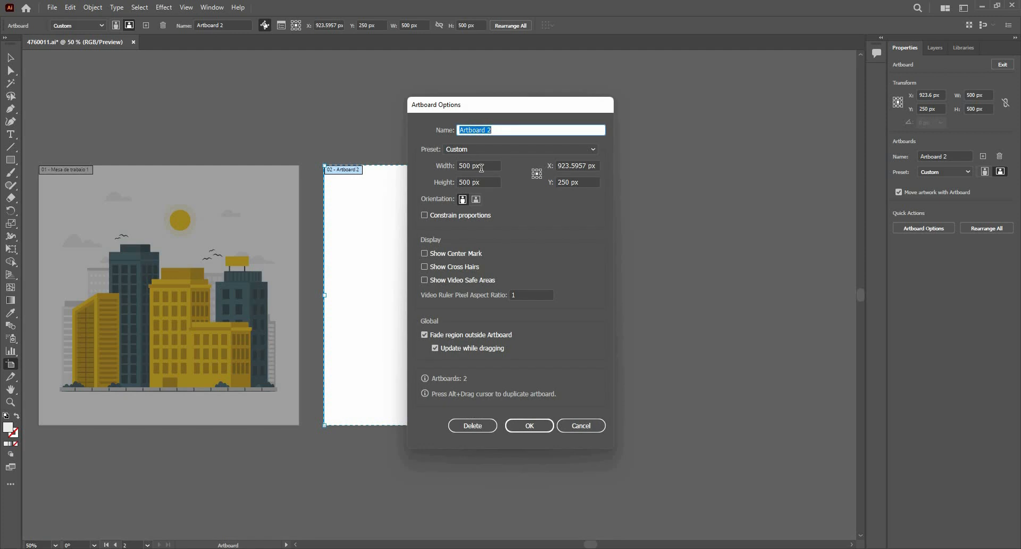
{"action": "key", "text": "Tab"}
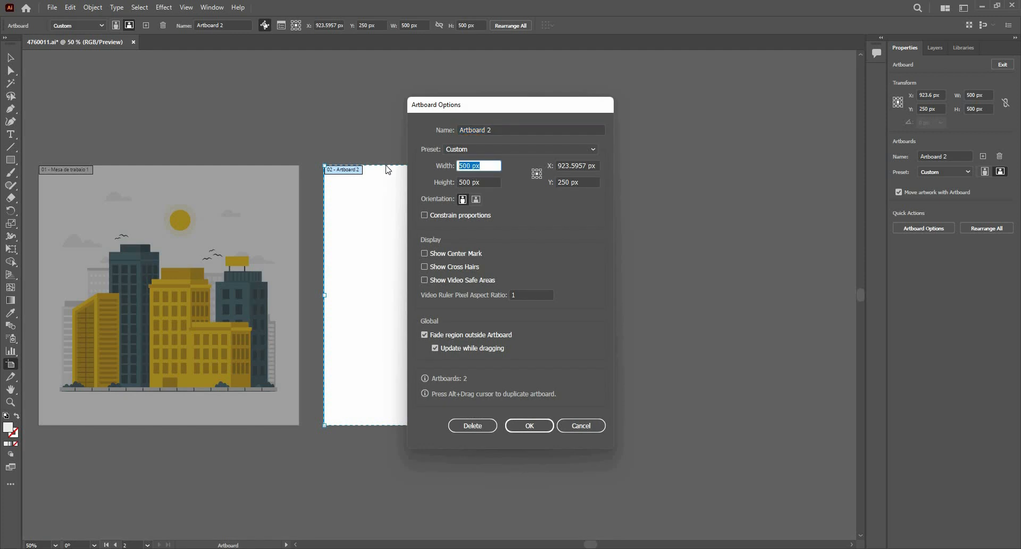
{"action": "type", "text": "700"}
{"action": "left_click", "coordinate": [540, 426]}
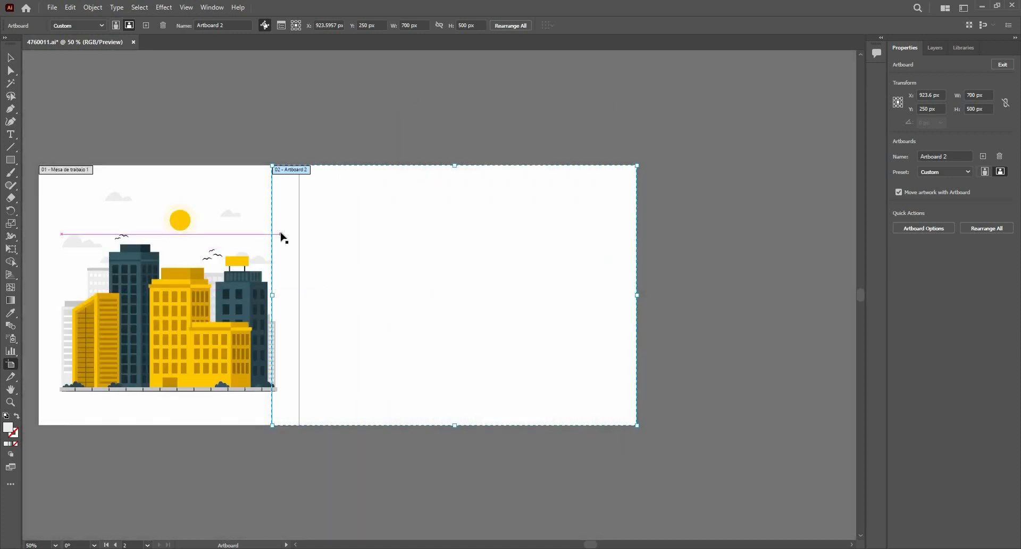
{"action": "key", "text": "ctrl+z"}
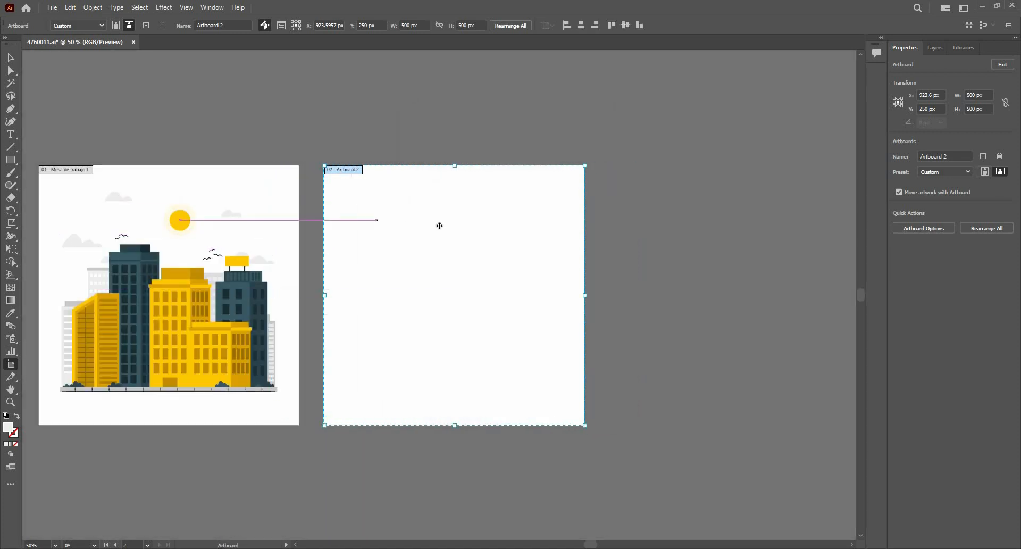
{"action": "left_click_drag", "start_coordinate": [376, 220], "coordinate": [391, 166]}
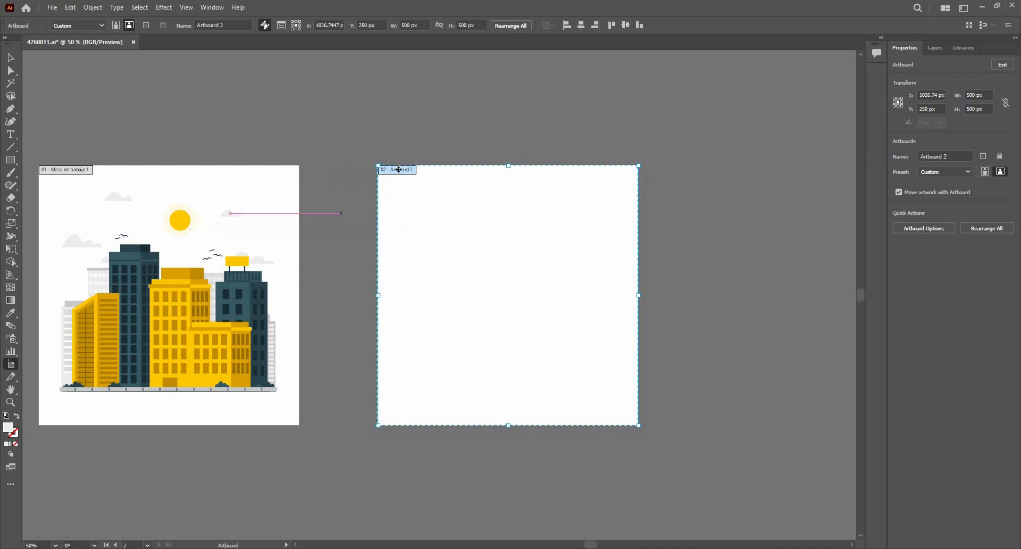
Constrain Artboard 2's proportions, try a proportional resize to 700 px wide and undo the resize
{"action": "key", "text": "Return"}
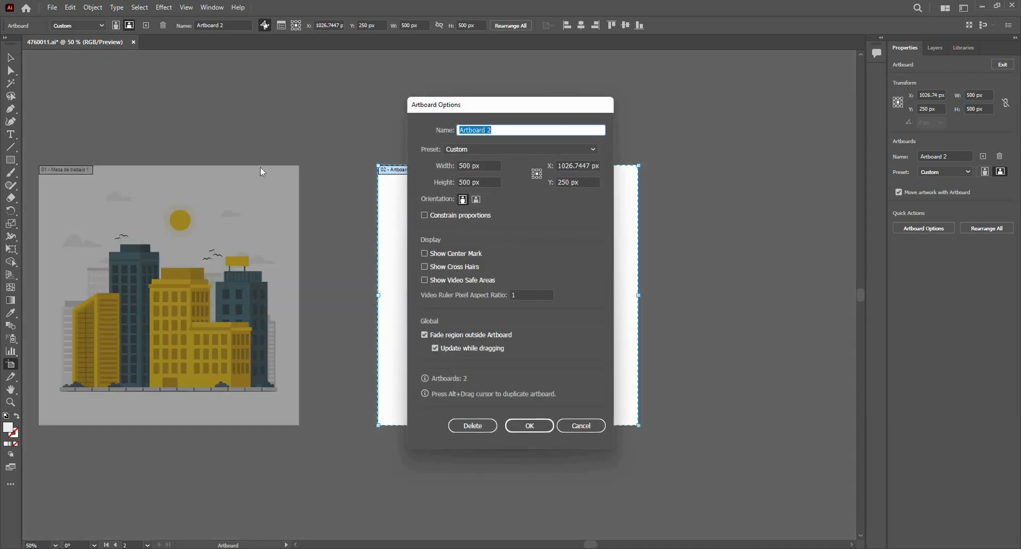
{"action": "left_click", "coordinate": [425, 215]}
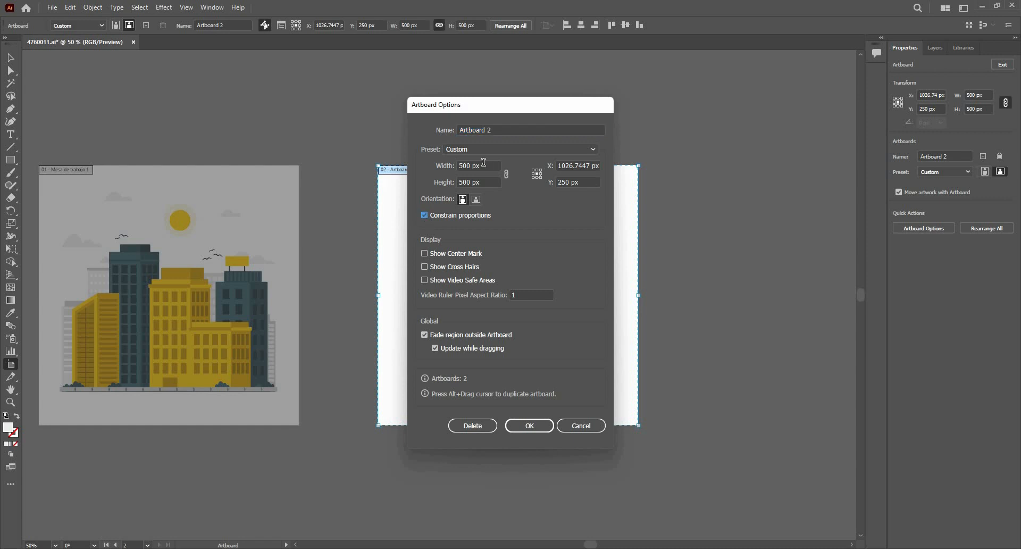
{"action": "key", "text": "Tab"}
{"action": "type", "text": "700"}
{"action": "left_click", "coordinate": [529, 426]}
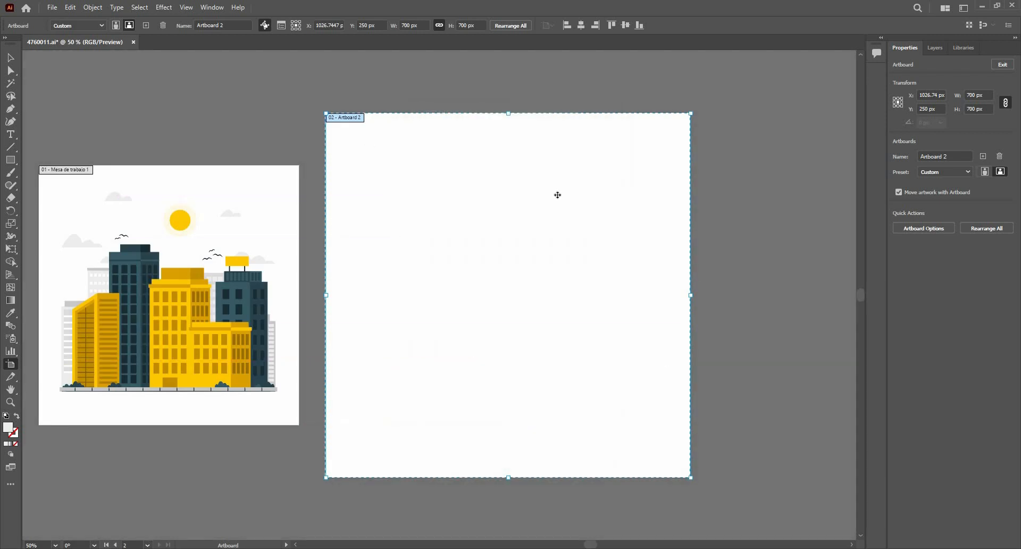
{"action": "key", "text": "ctrl+z"}
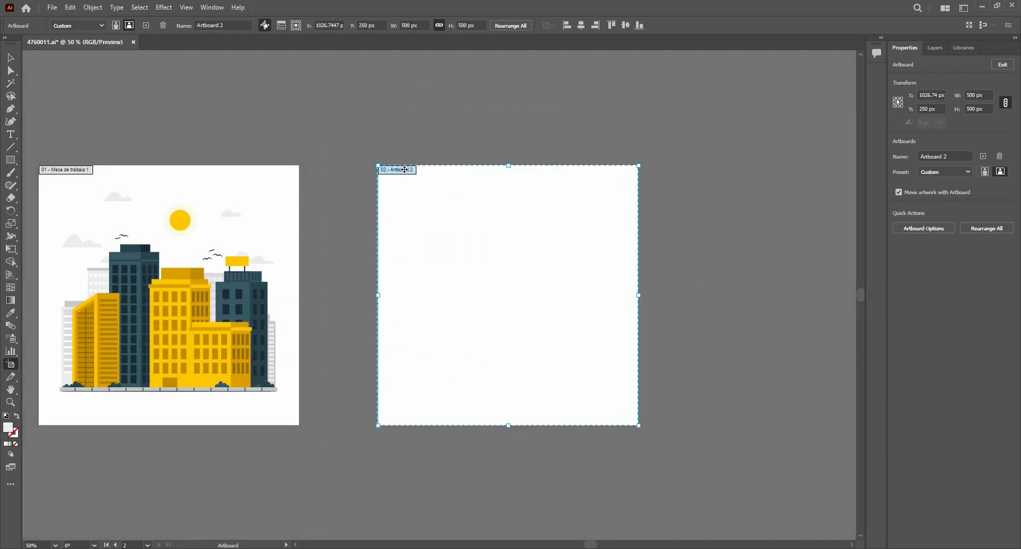
Show the center mark, cross hairs and video safe areas on Artboard 2
{"action": "double_click", "coordinate": [407, 173]}
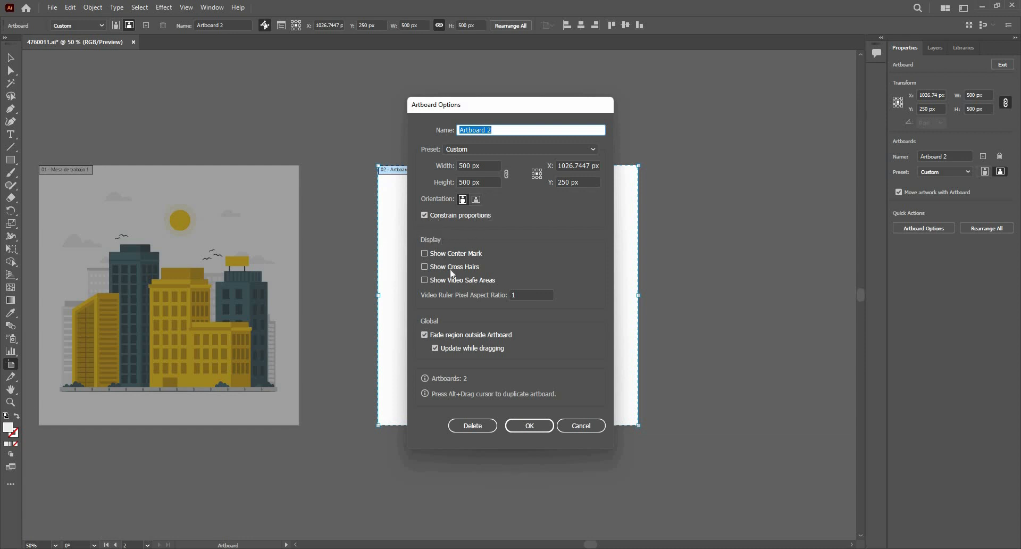
{"action": "left_click", "coordinate": [438, 254]}
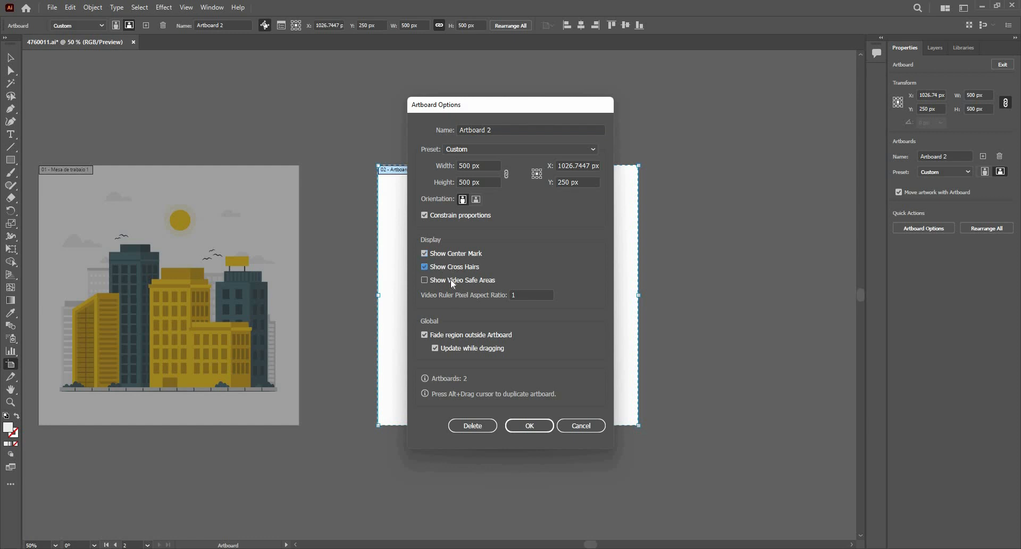
{"action": "left_click", "coordinate": [536, 424]}
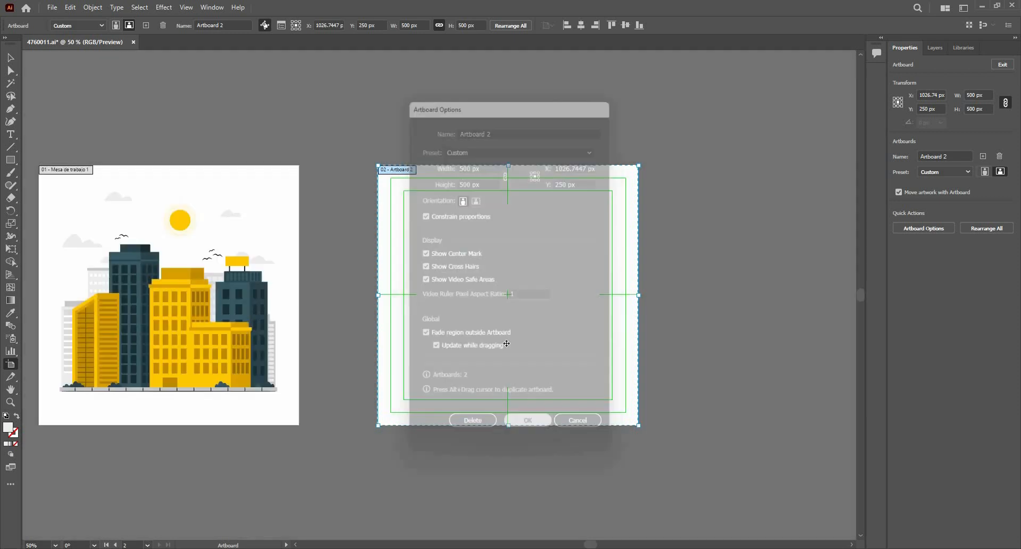
{"action": "scroll", "coordinate": [511, 287], "scroll_direction": "up", "scroll_amount": 2}
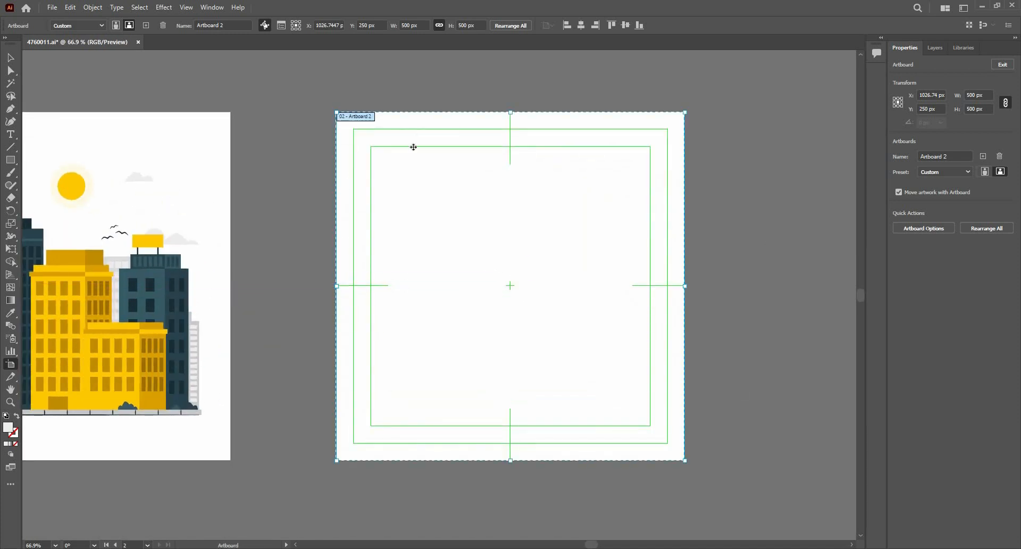
Try turning off Artboard 2's center mark, cross hairs and video safe areas, and cancel the changes
{"action": "double_click", "coordinate": [349, 117]}
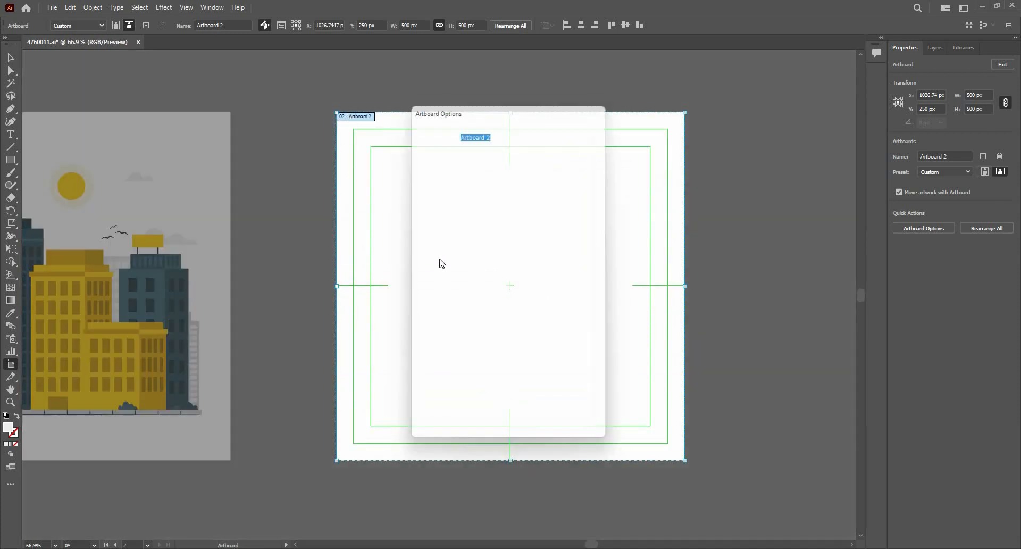
{"action": "left_click", "coordinate": [424, 256]}
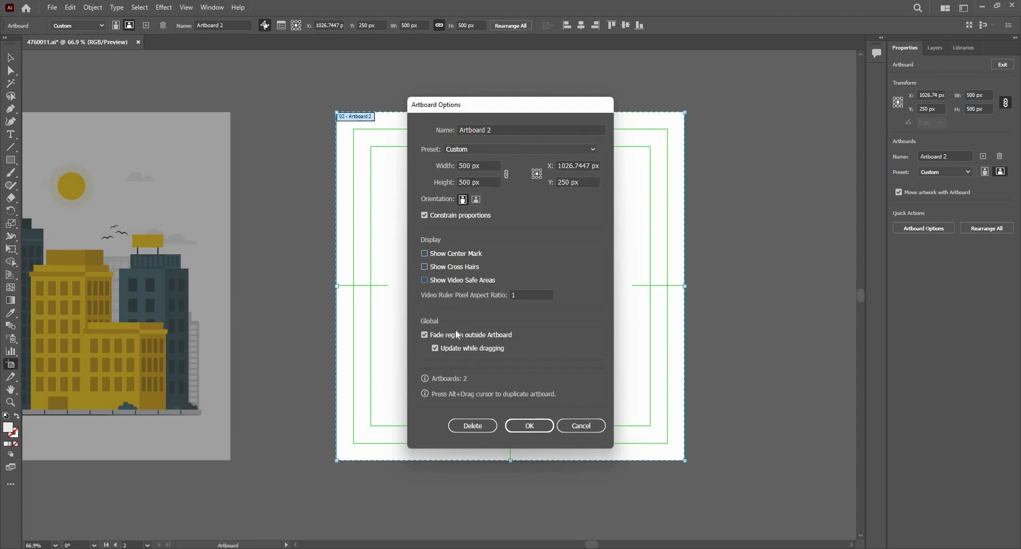
{"action": "left_click", "coordinate": [537, 424]}
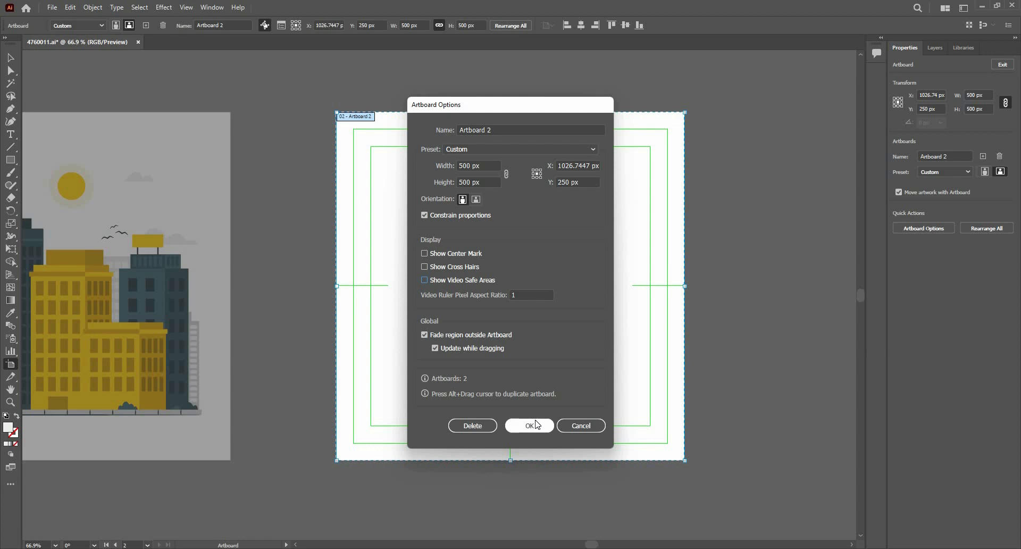
{"action": "left_click", "coordinate": [570, 429]}
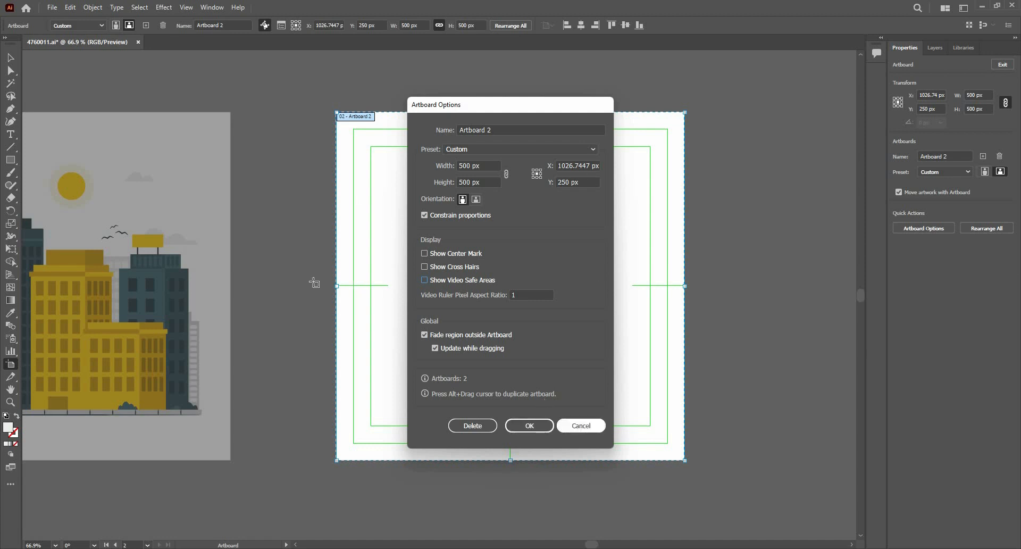
Try duplicating Artboard 2 beside itself, level with it at about X 1604 px, and undo the copy
{"action": "scroll", "coordinate": [320, 284], "scroll_direction": "down", "scroll_amount": 1}
{"action": "scroll", "coordinate": [372, 271], "scroll_direction": "down", "scroll_amount": 1}
{"action": "scroll", "coordinate": [367, 270], "scroll_direction": "down", "scroll_amount": 1}
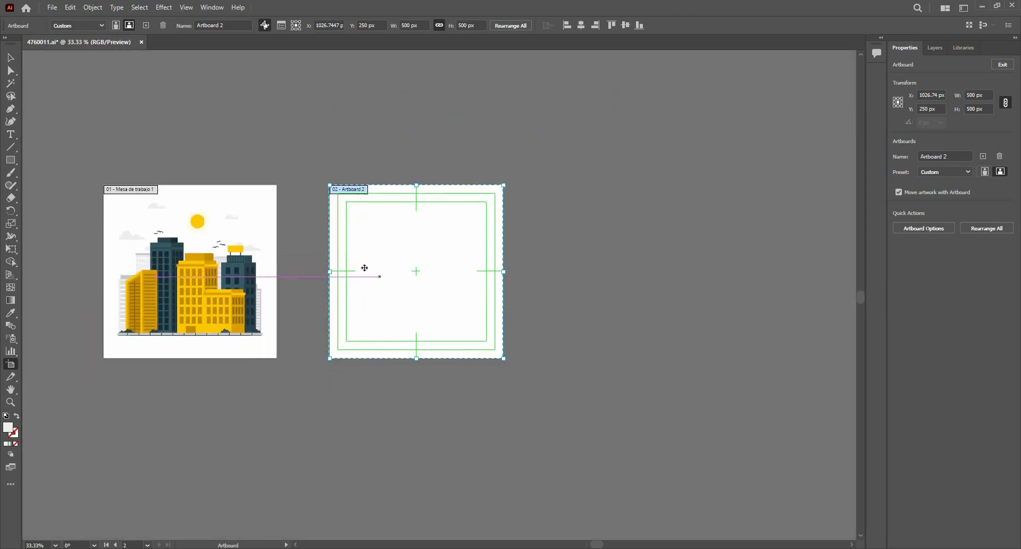
{"action": "left_click_drag", "start_coordinate": [484, 277], "coordinate": [638, 265]}
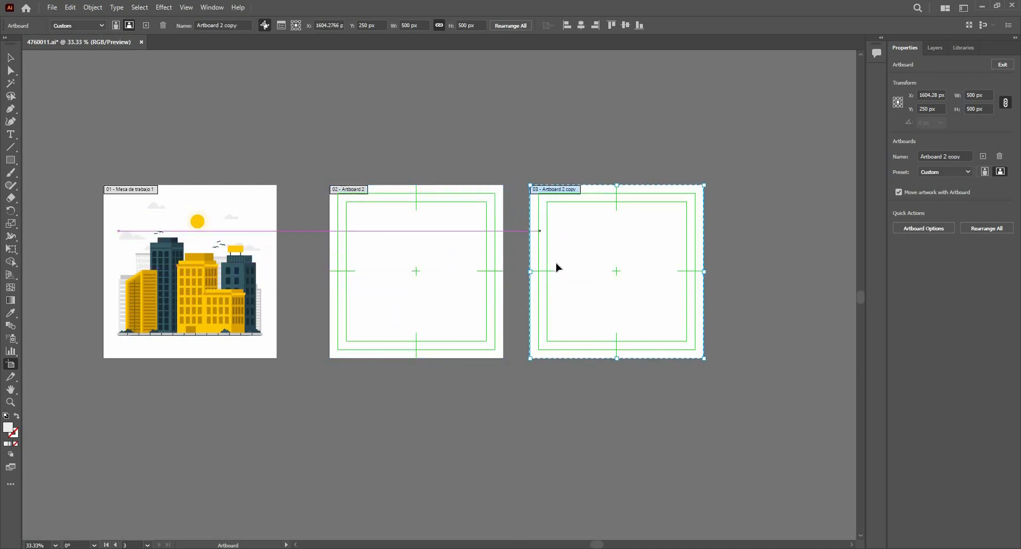
{"action": "key", "text": "ctrl+z"}
{"action": "key", "text": "ctrl+z"}
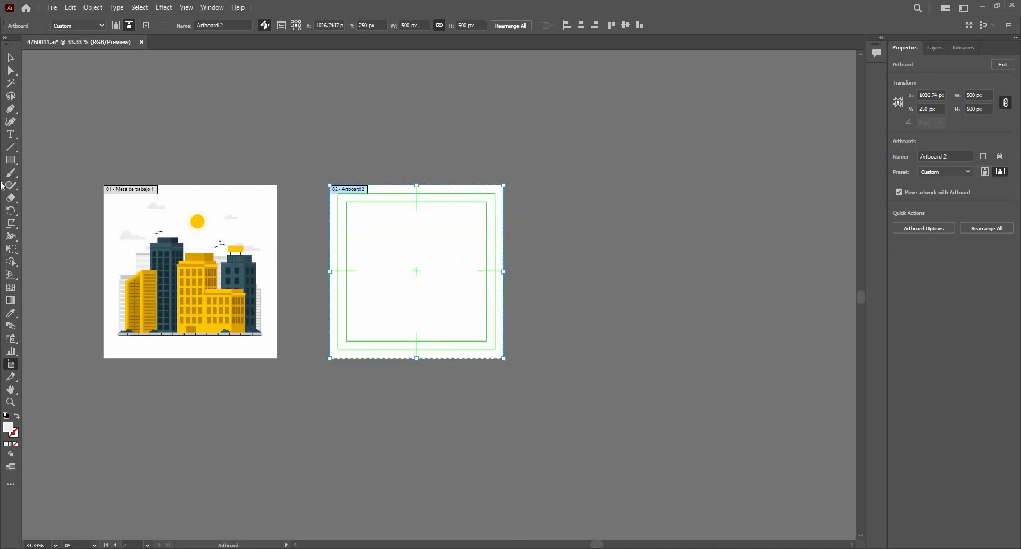
Select the city artwork, try duplicating its artboard directly below at about X 375 px, Y 815 px, and undo the copy
{"action": "left_click", "coordinate": [11, 57]}
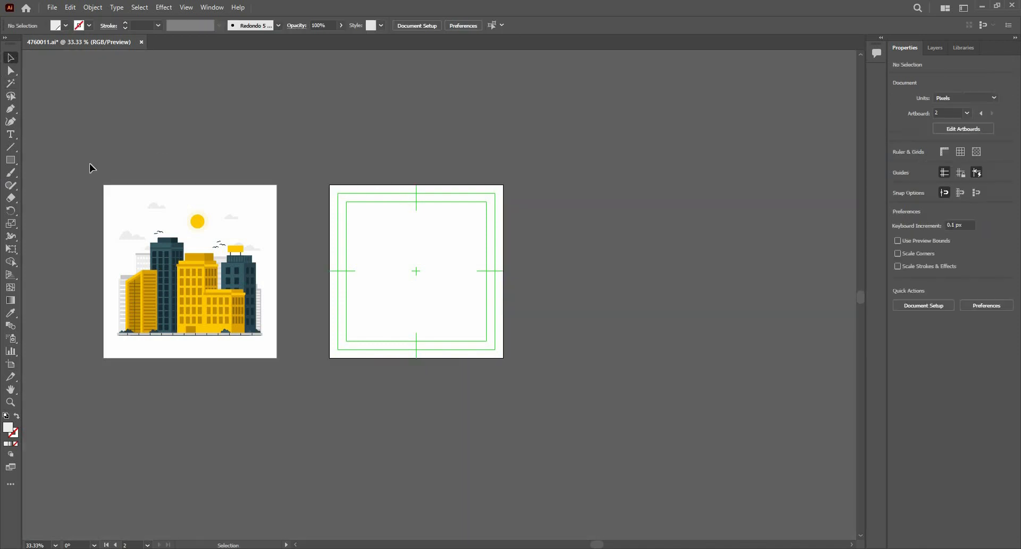
{"action": "left_click_drag", "start_coordinate": [316, 414], "coordinate": [429, 382]}
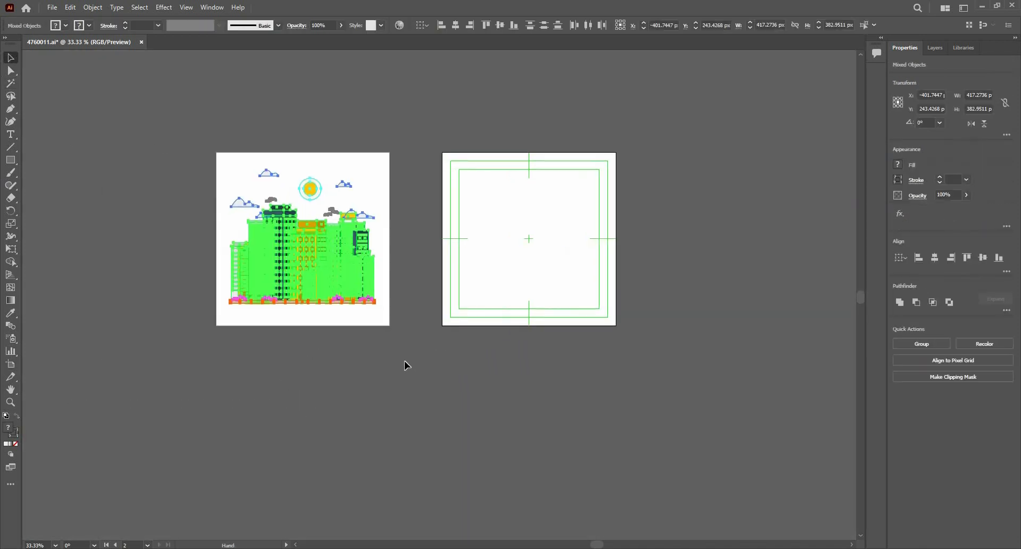
{"action": "key", "text": "shift+o"}
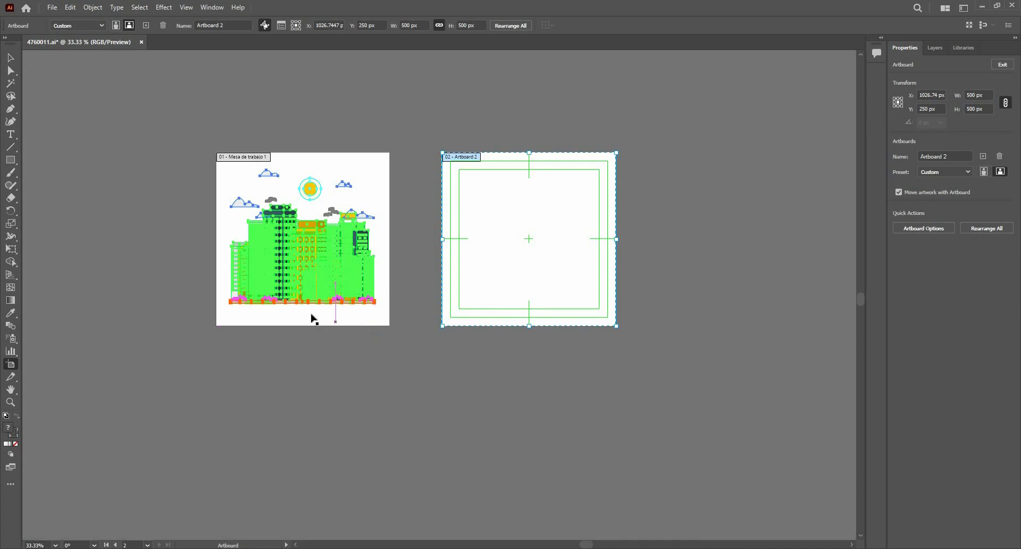
{"action": "left_click_drag", "start_coordinate": [313, 304], "coordinate": [306, 500]}
{"action": "left_click", "coordinate": [585, 295]}
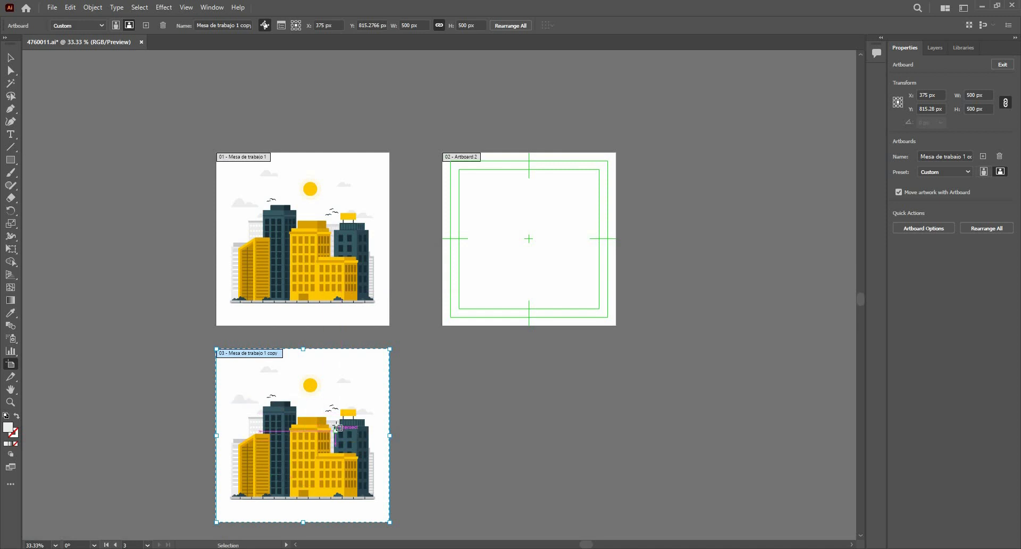
{"action": "key", "text": "ctrl+z"}
{"action": "key", "text": "v"}
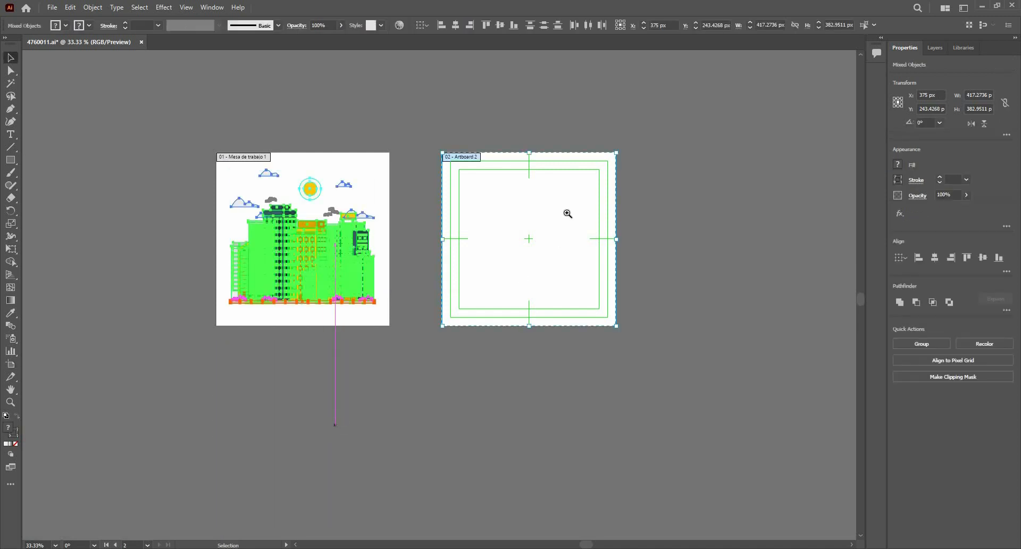
Return to artboard editing and delete the empty Artboard 2
{"action": "scroll", "coordinate": [539, 208], "scroll_direction": "up", "scroll_amount": 1}
{"action": "left_click_drag", "start_coordinate": [561, 247], "coordinate": [521, 299]}
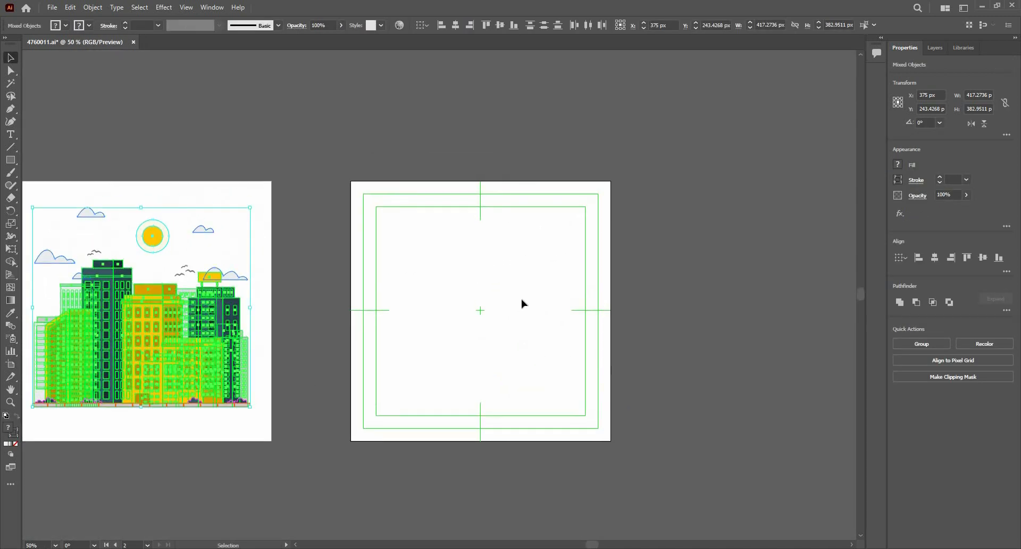
{"action": "key", "text": "shift+o"}
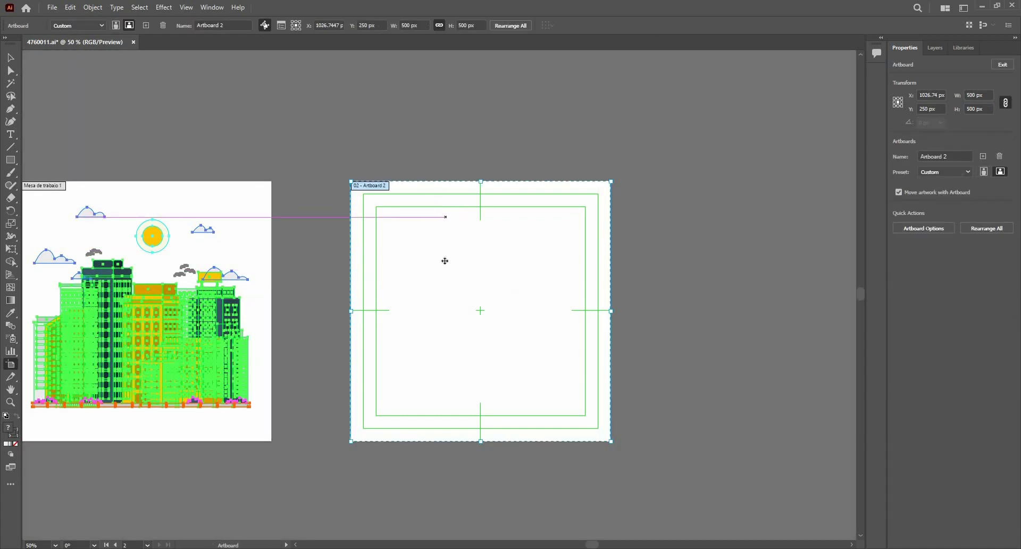
{"action": "left_click", "coordinate": [248, 196]}
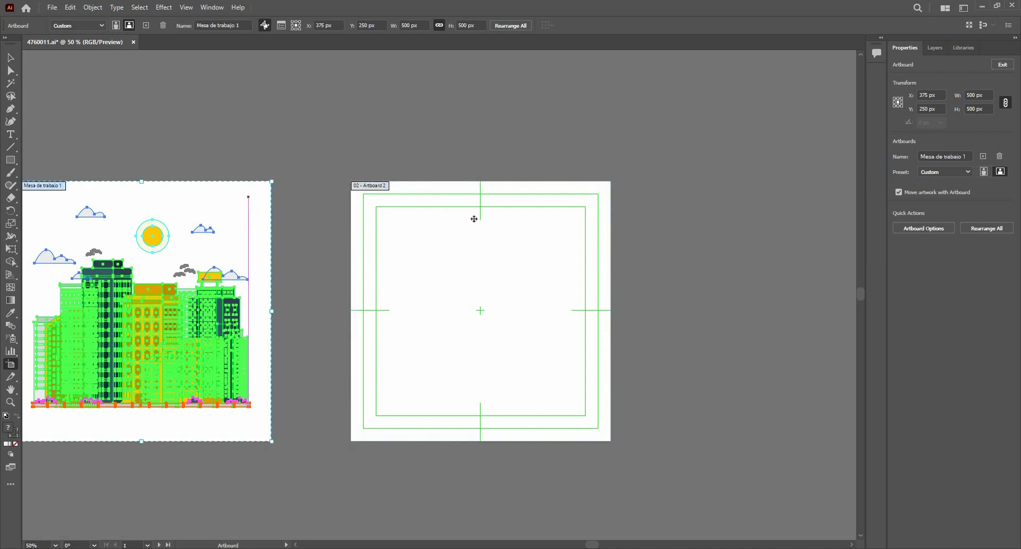
{"action": "left_click", "coordinate": [473, 217]}
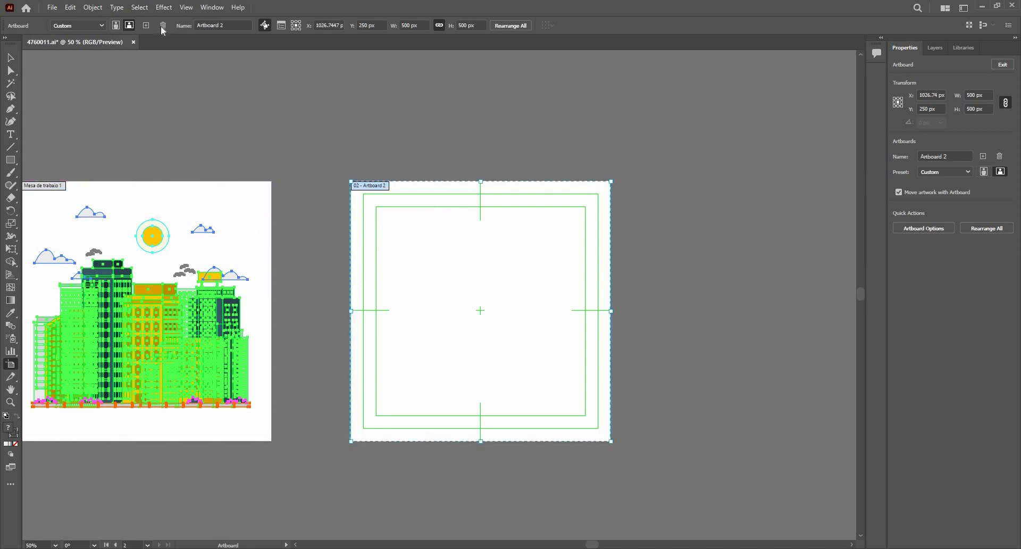
{"action": "left_click", "coordinate": [999, 157]}
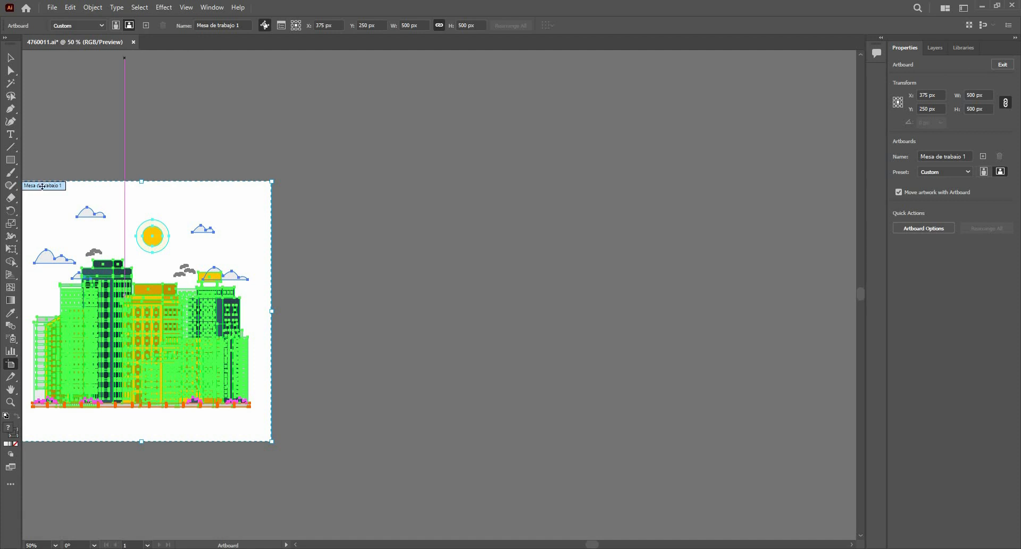
Rename the city illustration's artboard as Artboard 1
{"action": "key", "text": "Return"}
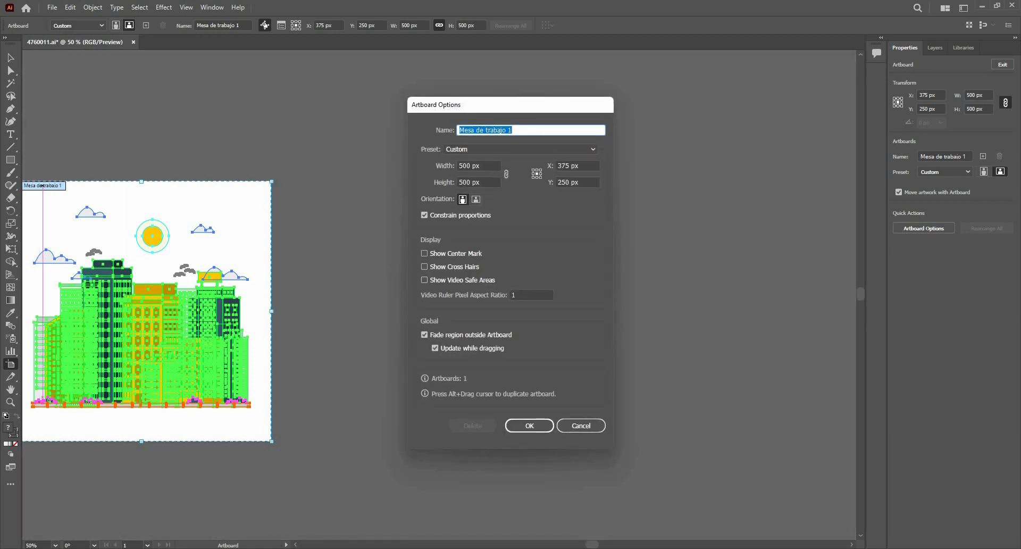
{"action": "type", "text": "Artb"}
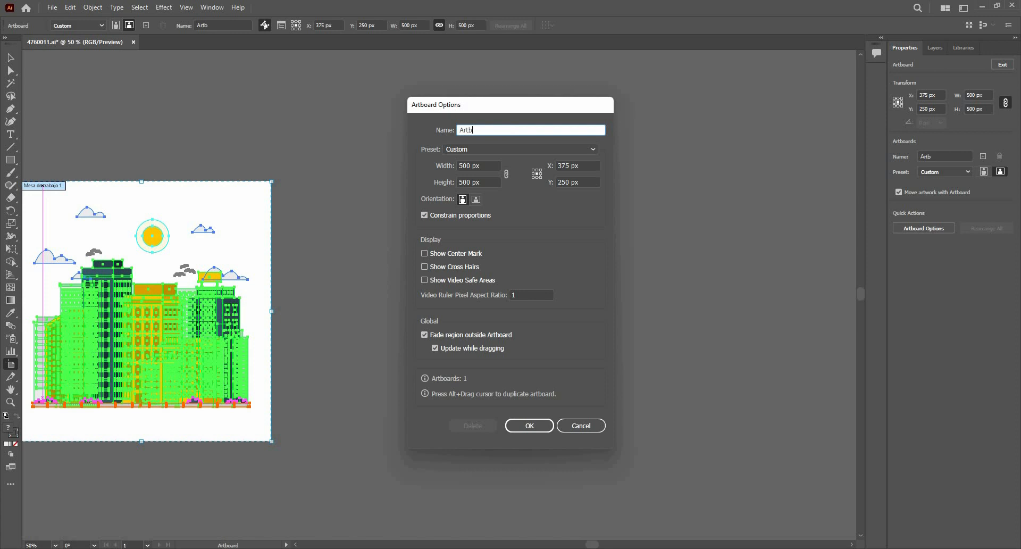
{"action": "type", "text": "oard 1"}
{"action": "key", "text": "Return"}
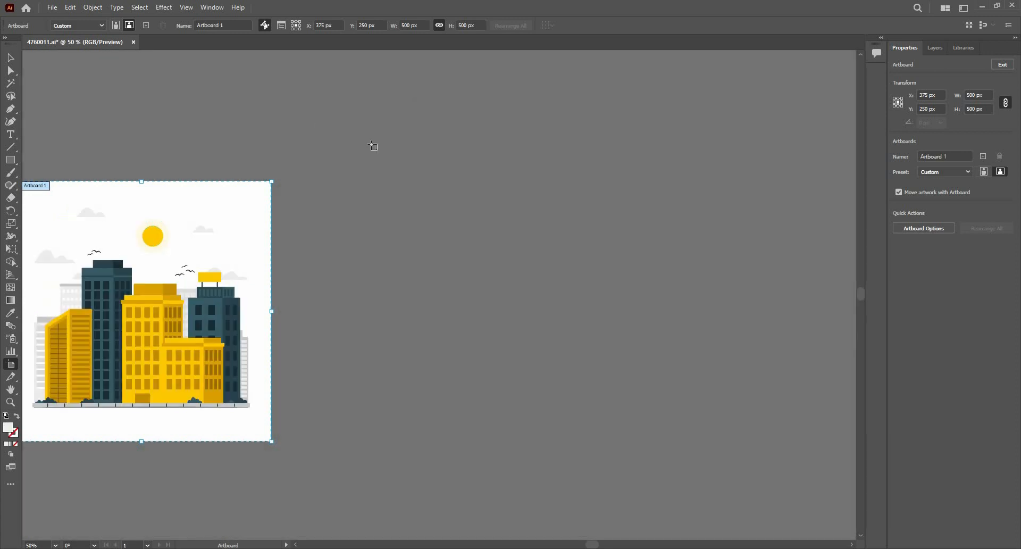
Add two new 500 x 500 px artboards in a row beside Artboard 1
{"action": "left_click", "coordinate": [147, 26]}
{"action": "left_click", "coordinate": [147, 25]}
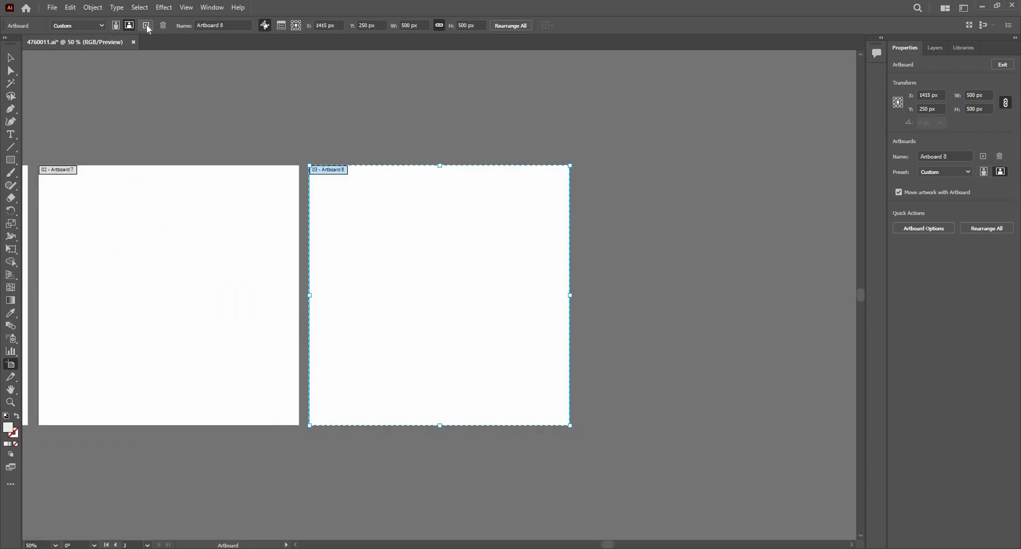
{"action": "key", "text": "ctrl+minus"}
{"action": "key", "text": "ctrl+minus"}
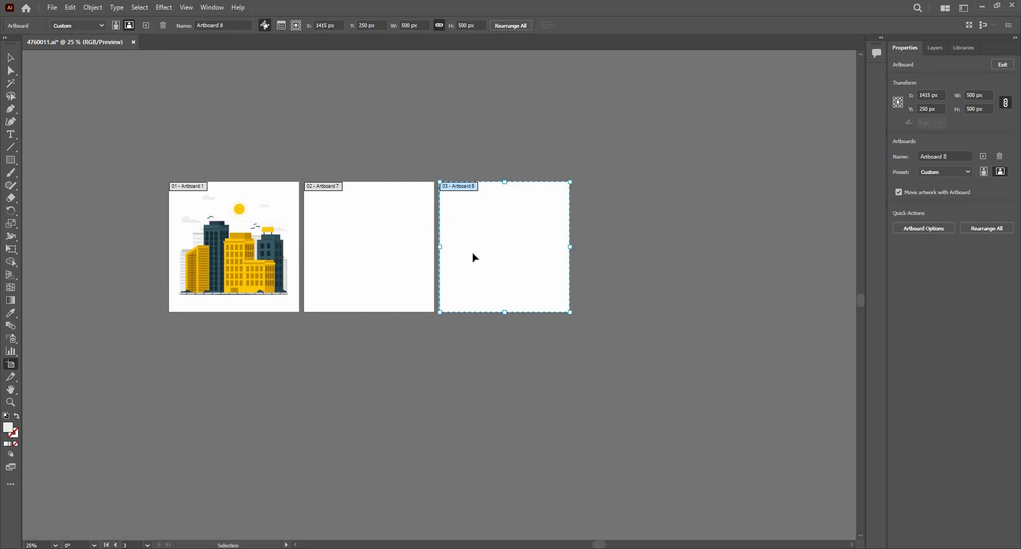
Delete both empty artboards and draw three new ones beside Artboard 1, about 184 x 652 px, 768 x 216 px and 284 x 815 px
{"action": "key", "text": "Delete"}
{"action": "key", "text": "Delete"}
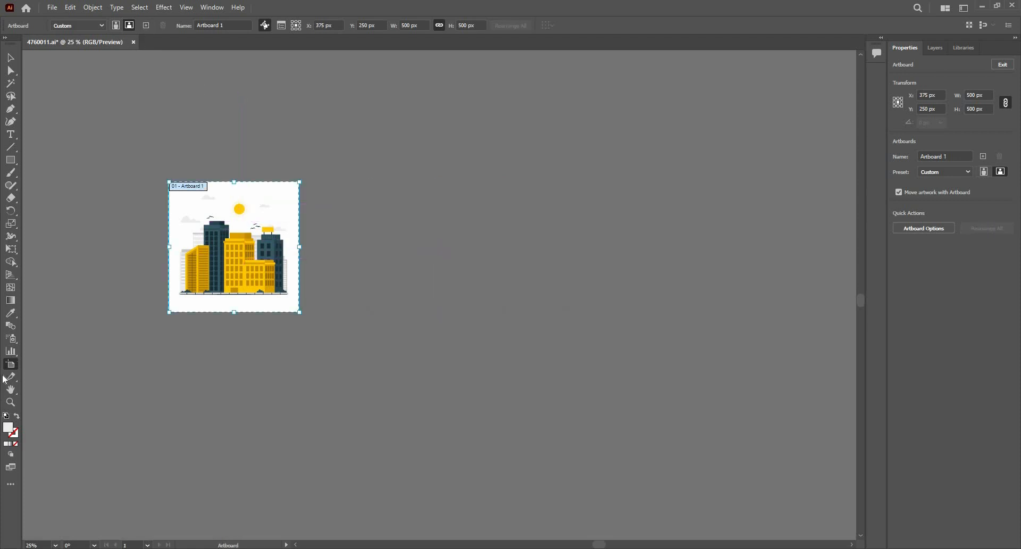
{"action": "left_click_drag", "start_coordinate": [328, 170], "coordinate": [375, 340]}
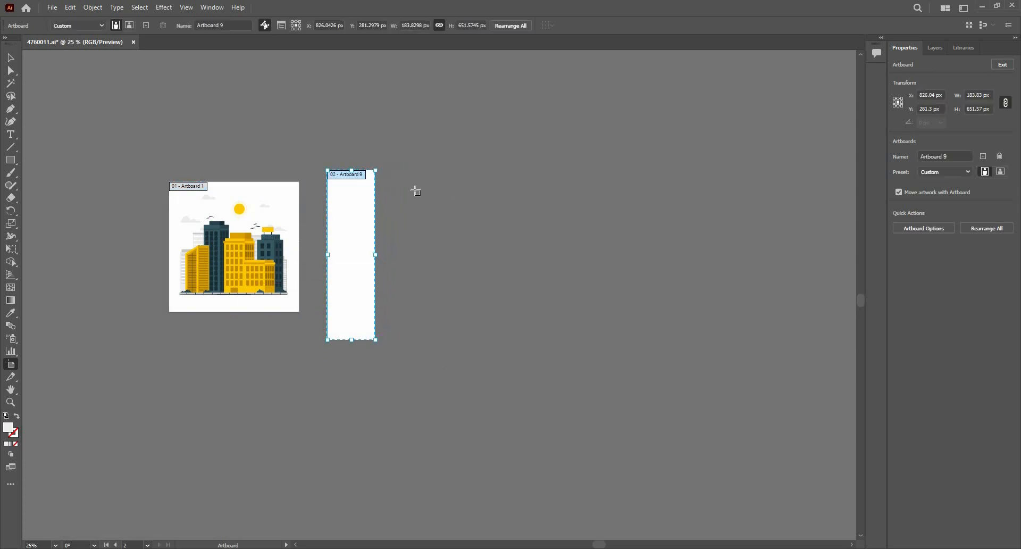
{"action": "left_click_drag", "start_coordinate": [415, 192], "coordinate": [614, 249]}
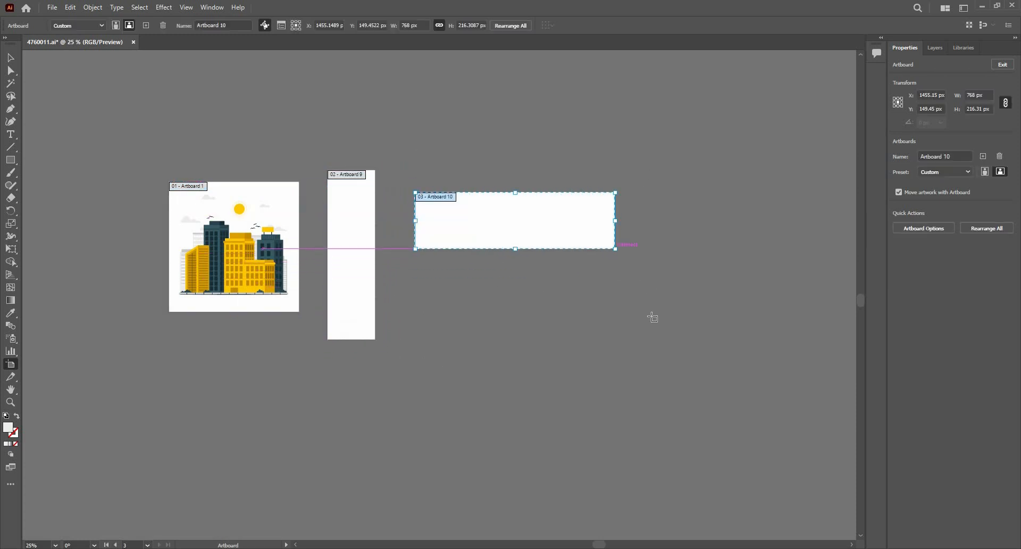
{"action": "left_click_drag", "start_coordinate": [643, 177], "coordinate": [716, 382]}
{"action": "scroll", "coordinate": [506, 317], "scroll_direction": "right", "scroll_amount": 3}
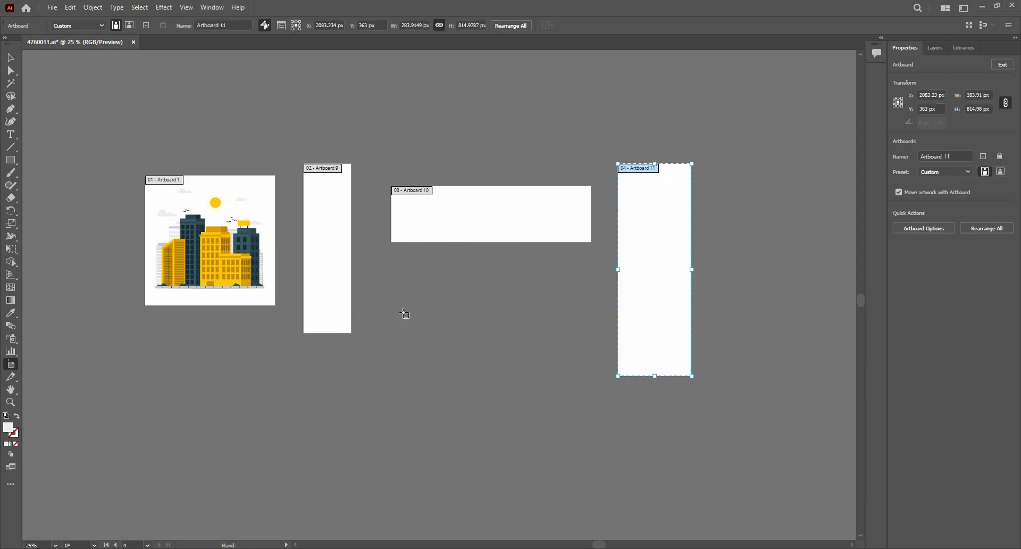
Draw three more artboards below the first row, about 490 x 560 px, 701 x 474 px and 566 x 341 px
{"action": "left_click_drag", "start_coordinate": [400, 310], "coordinate": [528, 455]}
{"action": "left_click_drag", "start_coordinate": [332, 382], "coordinate": [148, 505]}
{"action": "left_click_drag", "start_coordinate": [584, 428], "coordinate": [731, 519]}
{"action": "scroll", "coordinate": [710, 312], "scroll_direction": "down", "scroll_amount": 1}
Move Artboards 10, 11, 12 and 14 slightly into an uneven, scattered arrangement and clear the selection
{"action": "left_click", "coordinate": [595, 225]}
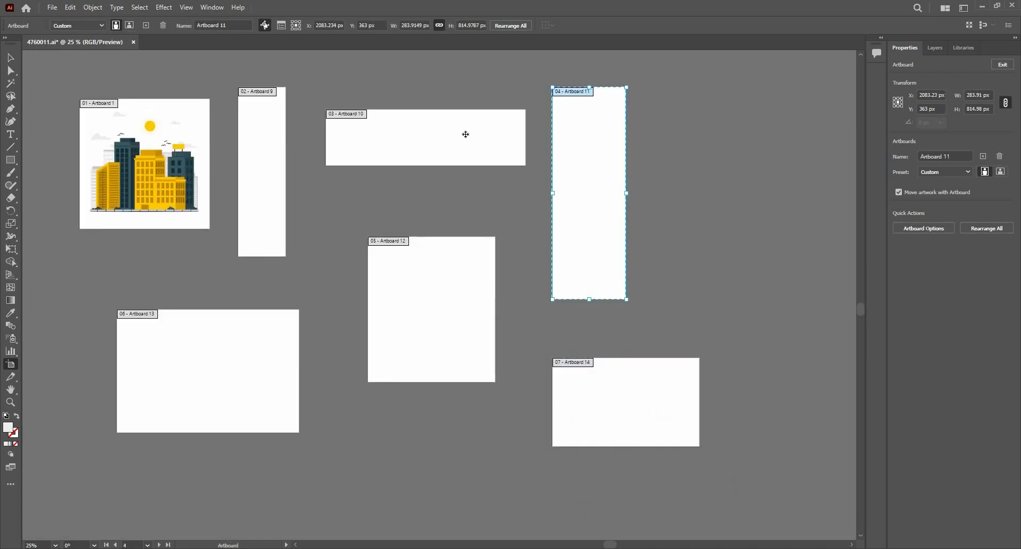
{"action": "left_click", "coordinate": [465, 136]}
{"action": "left_click_drag", "start_coordinate": [577, 193], "coordinate": [596, 232]}
{"action": "left_click_drag", "start_coordinate": [467, 139], "coordinate": [468, 174]}
{"action": "left_click_drag", "start_coordinate": [450, 289], "coordinate": [468, 323]}
{"action": "left_click_drag", "start_coordinate": [587, 408], "coordinate": [537, 402]}
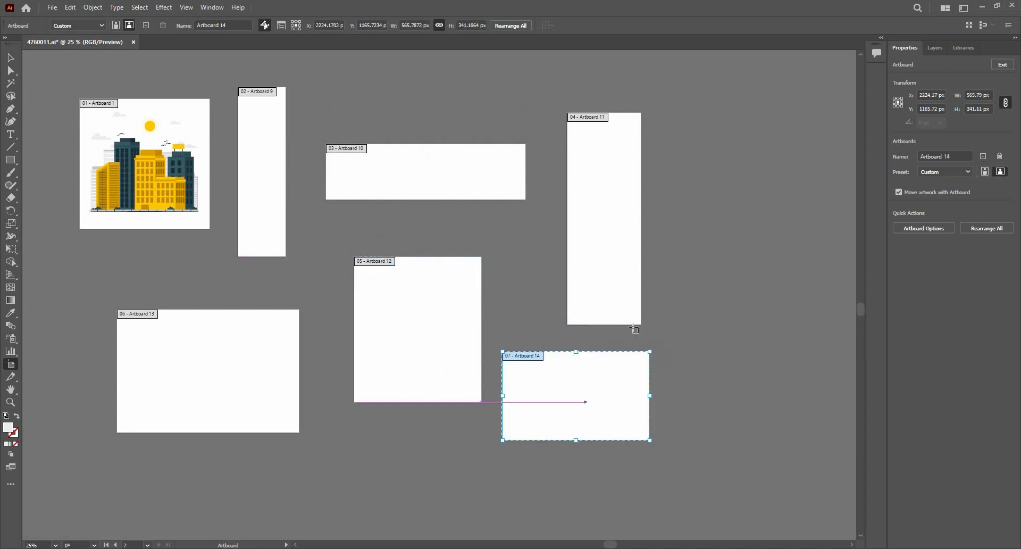
{"action": "left_click", "coordinate": [678, 275]}
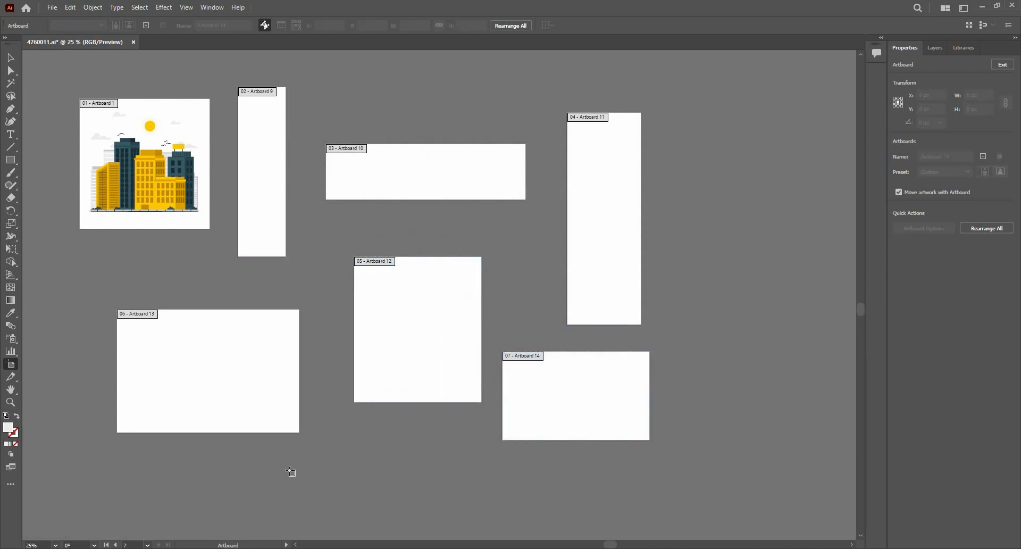
Go to Artboard 11 with the artboard navigation, step forward through the artboards to Artboard 14, and return to the overview
{"action": "left_click", "coordinate": [148, 545]}
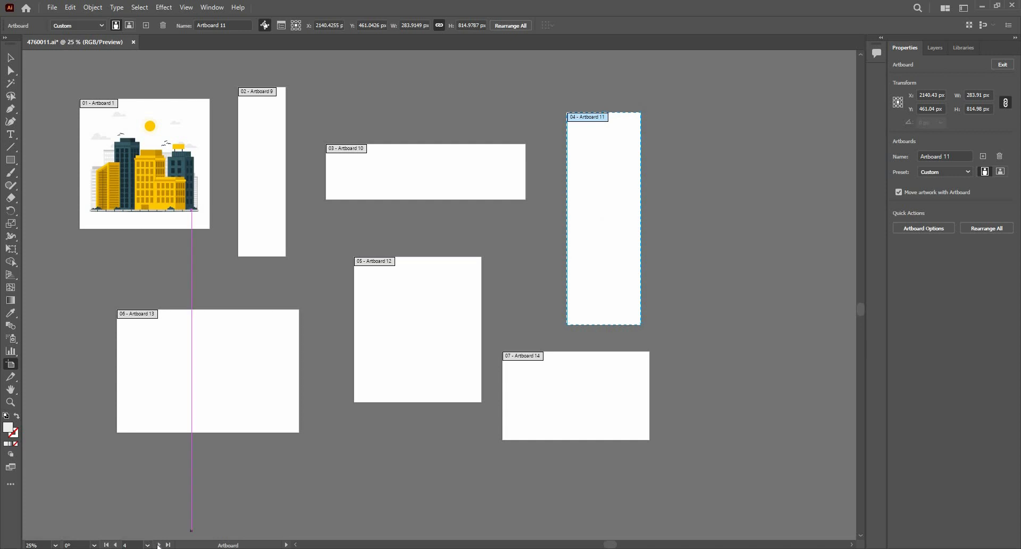
{"action": "left_click", "coordinate": [159, 544]}
{"action": "left_click", "coordinate": [159, 545]}
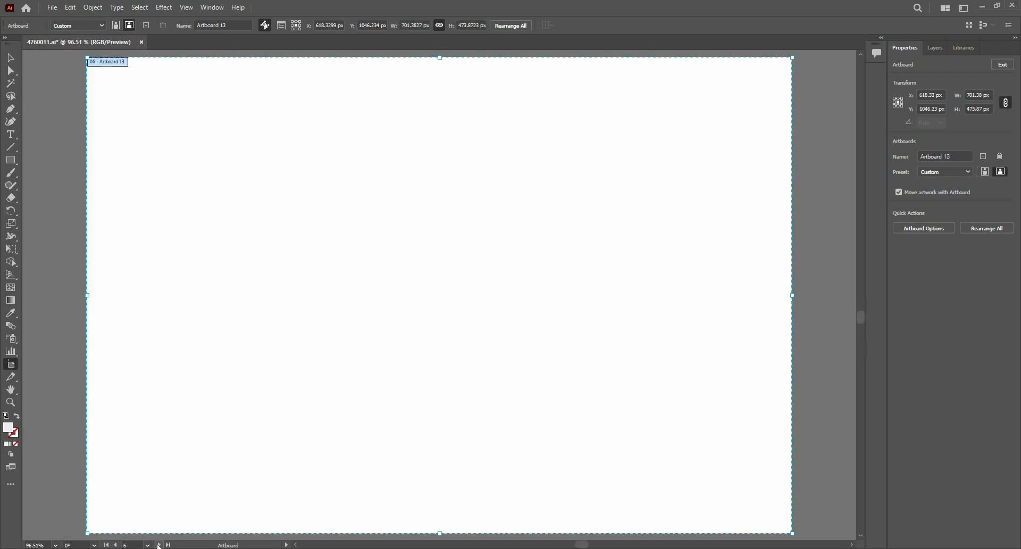
{"action": "left_click", "coordinate": [158, 544]}
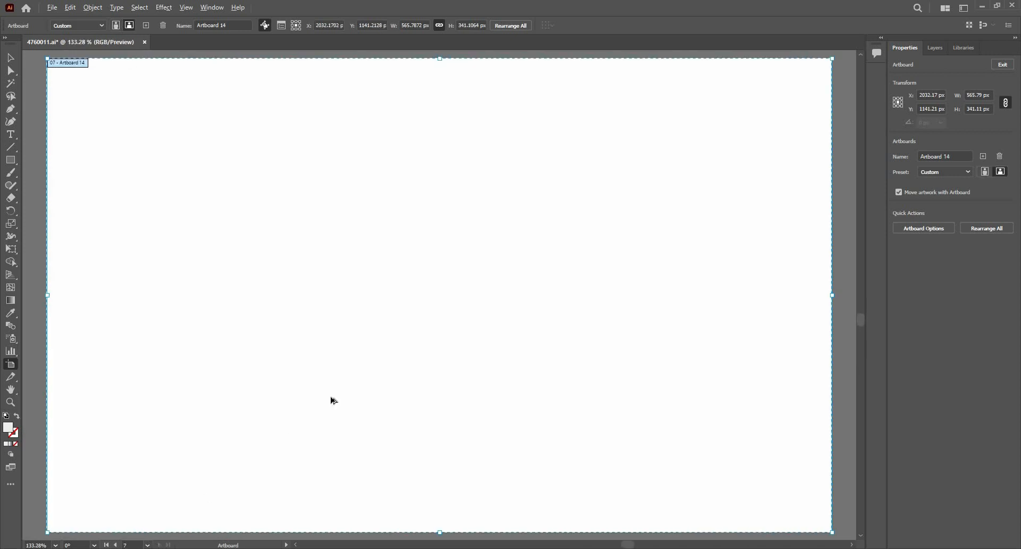
{"action": "scroll", "coordinate": [333, 400], "scroll_direction": "down", "scroll_amount": 8}
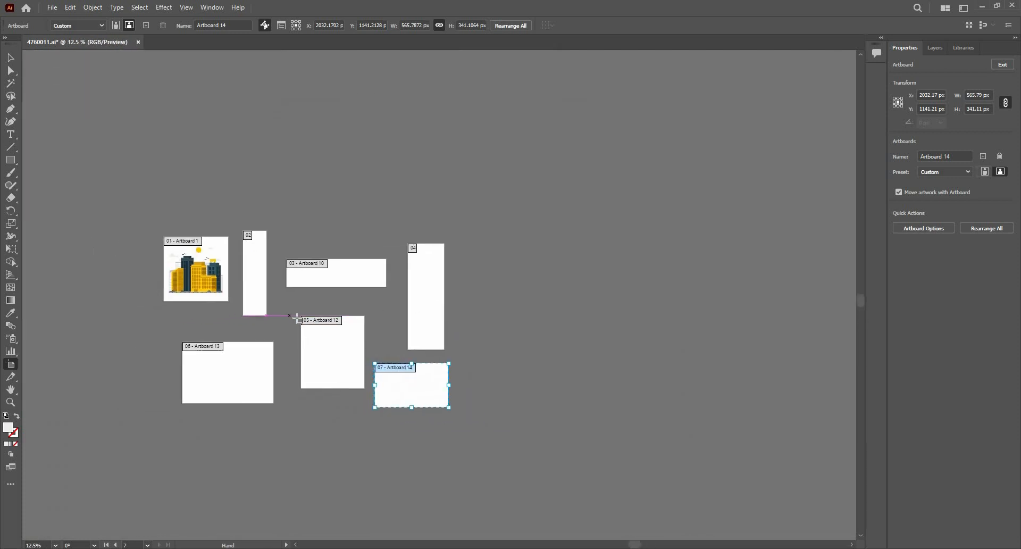
{"action": "scroll", "coordinate": [330, 380], "scroll_direction": "up", "scroll_amount": 3}
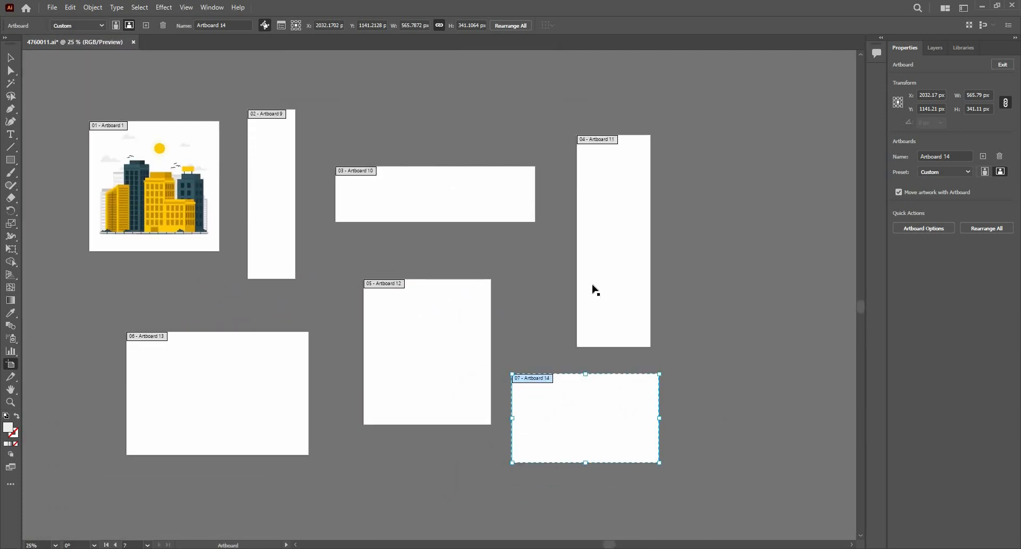
Show the Artboards panel, separate it from Asset Export, close Asset Export and place the panel beside the artboards
{"action": "left_click", "coordinate": [213, 7]}
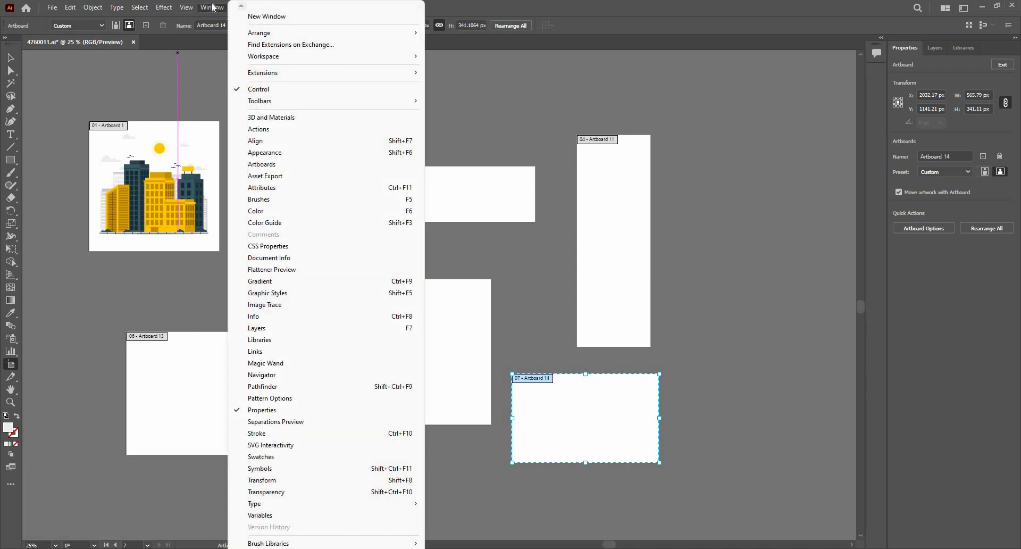
{"action": "left_click", "coordinate": [303, 164]}
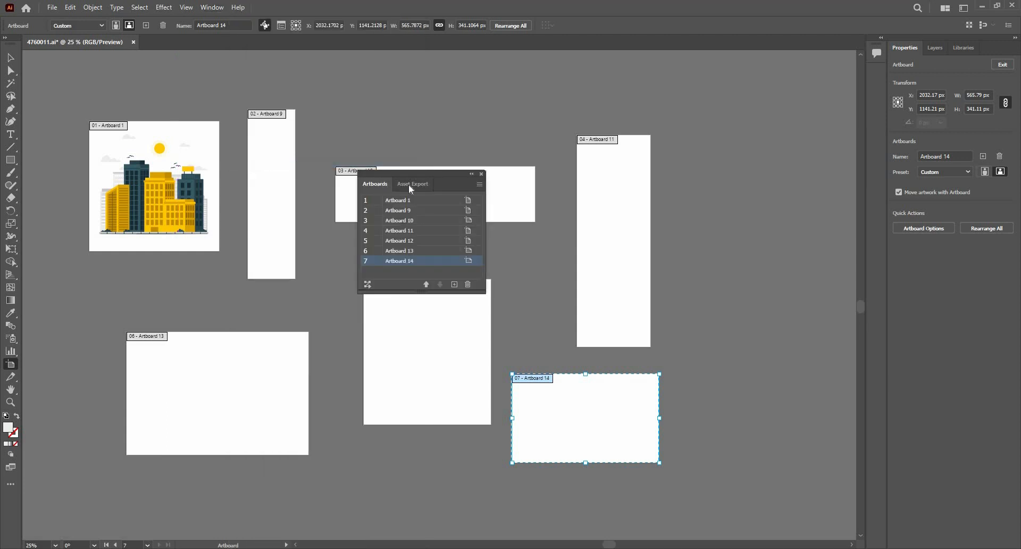
{"action": "left_click_drag", "start_coordinate": [363, 184], "coordinate": [708, 190]}
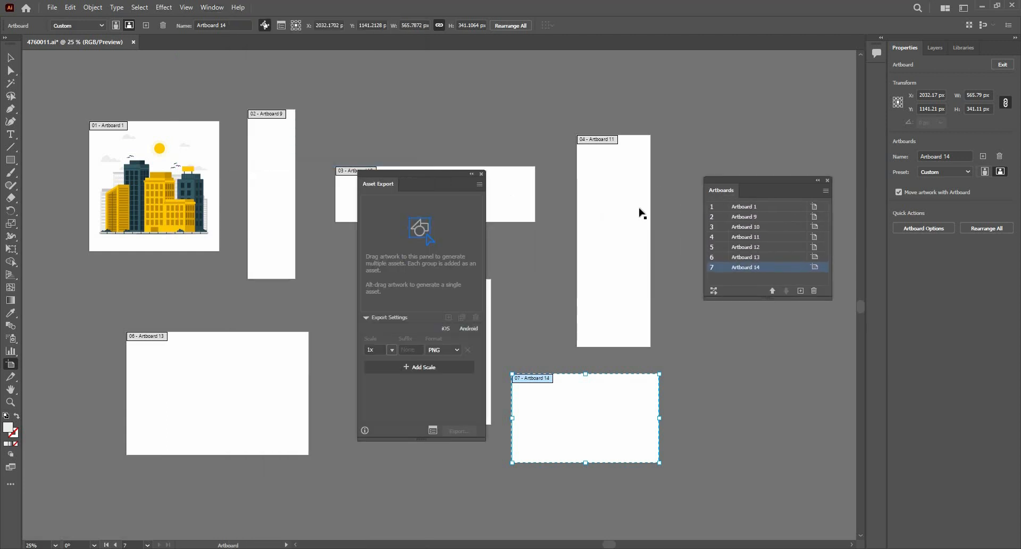
{"action": "left_click", "coordinate": [481, 174]}
{"action": "left_click_drag", "start_coordinate": [731, 177], "coordinate": [744, 166]}
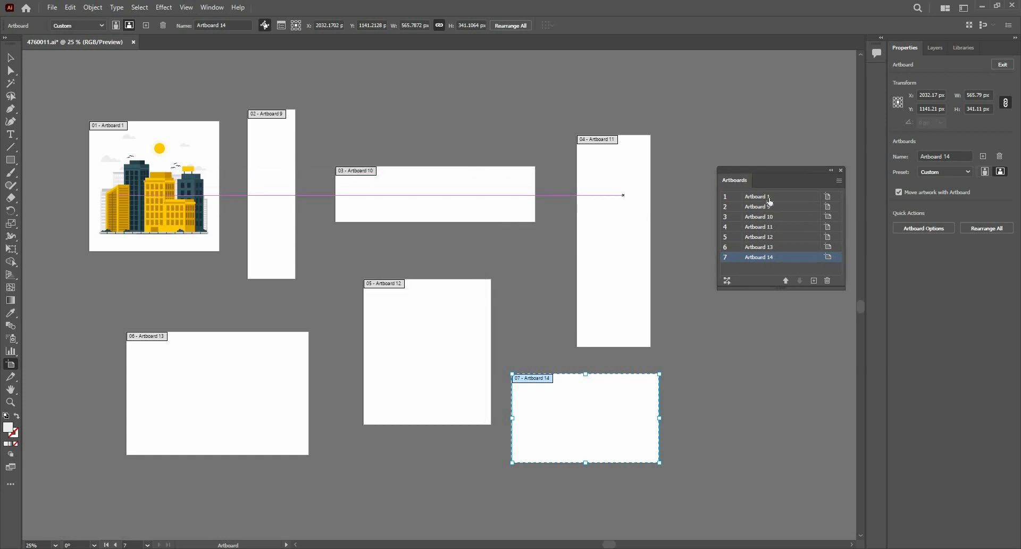
Select the listed artboards one after another down to Artboard 14, and return to Artboard 1
{"action": "left_click", "coordinate": [771, 199]}
{"action": "left_click", "coordinate": [773, 208]}
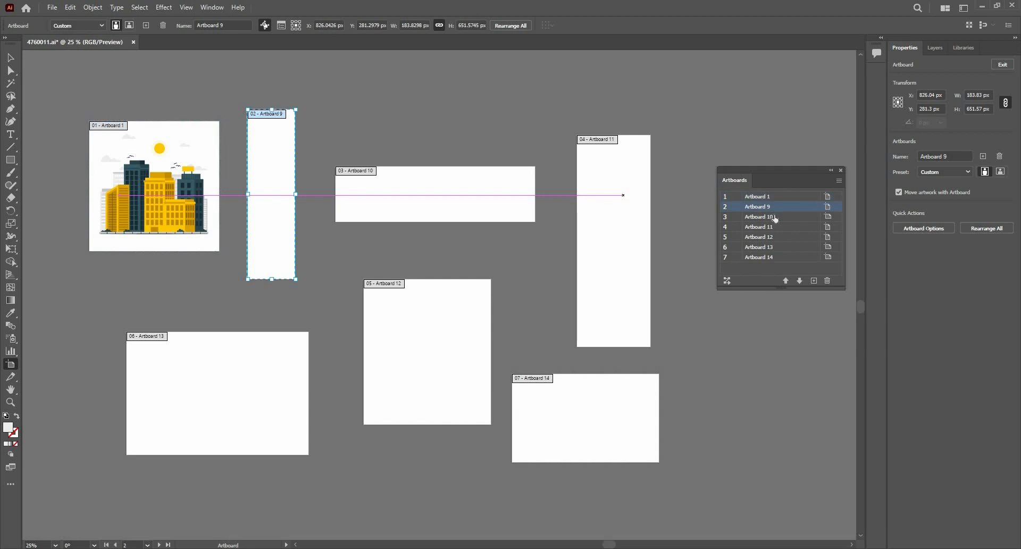
{"action": "left_click", "coordinate": [775, 218]}
{"action": "left_click", "coordinate": [776, 228]}
{"action": "left_click", "coordinate": [778, 239]}
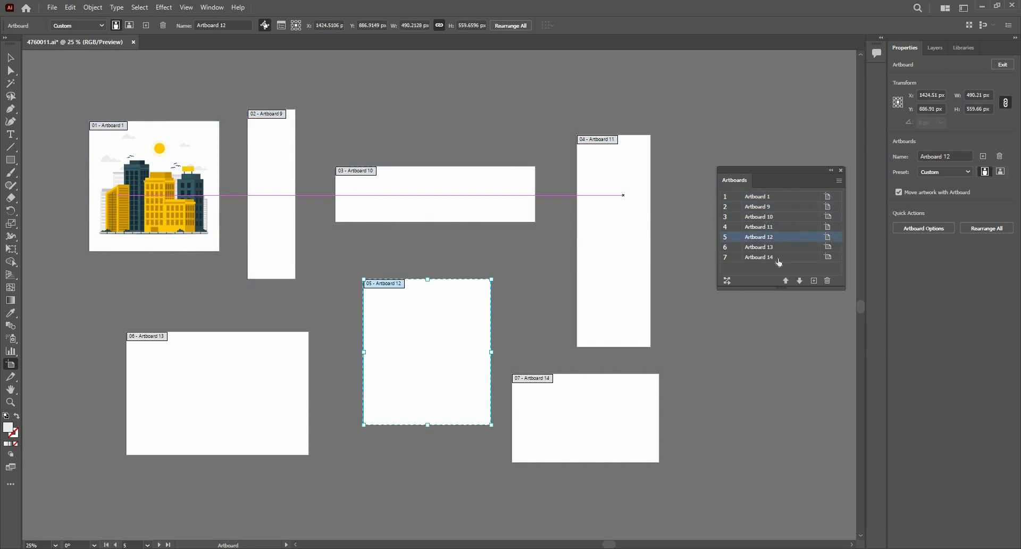
{"action": "left_click", "coordinate": [776, 259]}
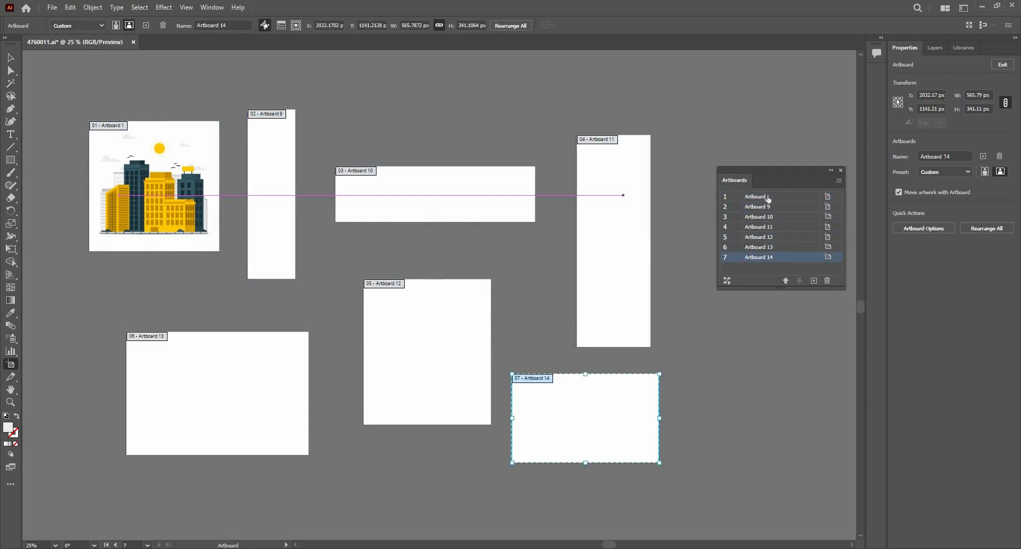
{"action": "left_click", "coordinate": [768, 199]}
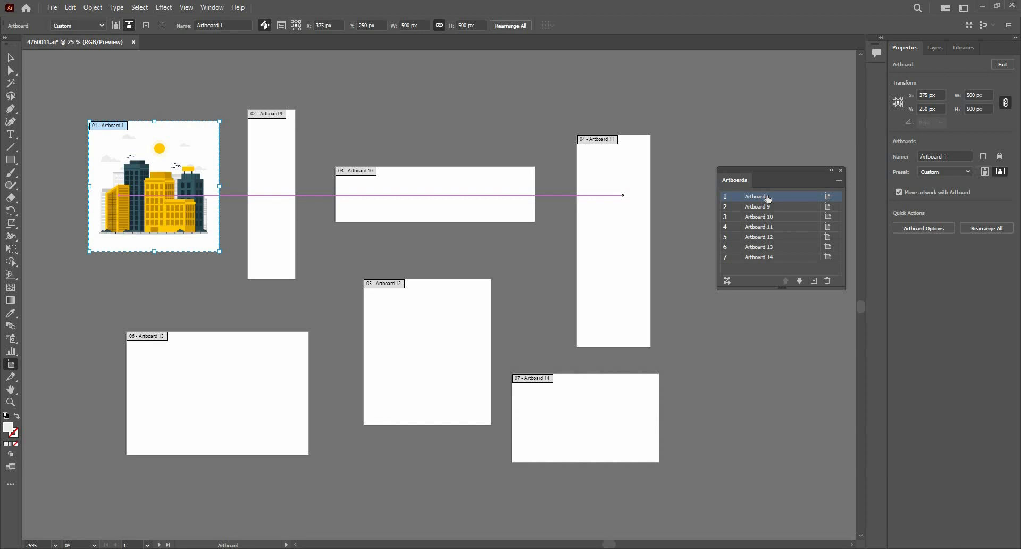
Step back and forth through the artboard list from Artboard 1, ending on Artboard 12
{"action": "key", "text": "Down"}
{"action": "key", "text": "Down"}
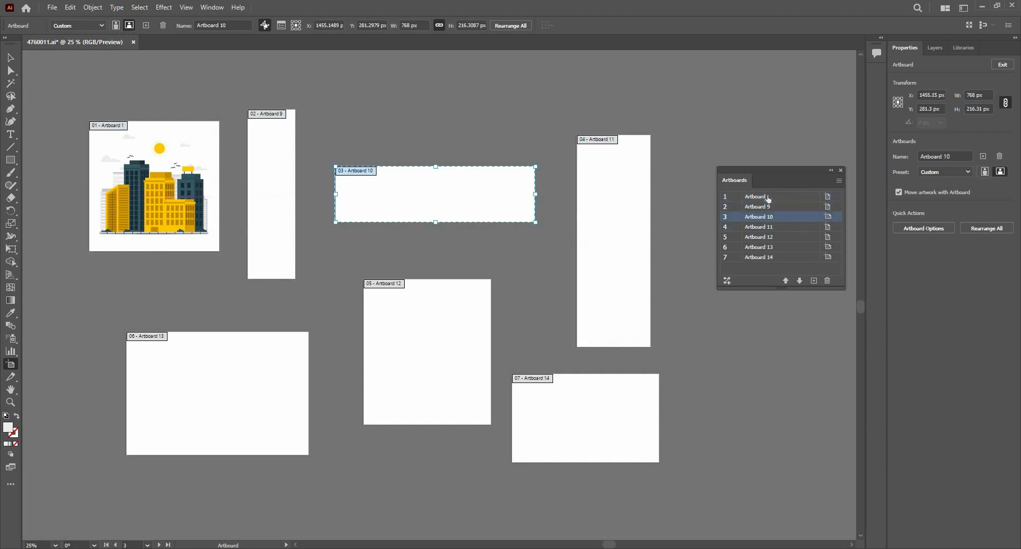
{"action": "key", "text": "Up"}
{"action": "key", "text": "Up"}
{"action": "key", "text": "Down"}
{"action": "key", "text": "Down"}
{"action": "key", "text": "Down"}
{"action": "key", "text": "Down"}
{"action": "key", "text": "Down"}
{"action": "key", "text": "Up"}
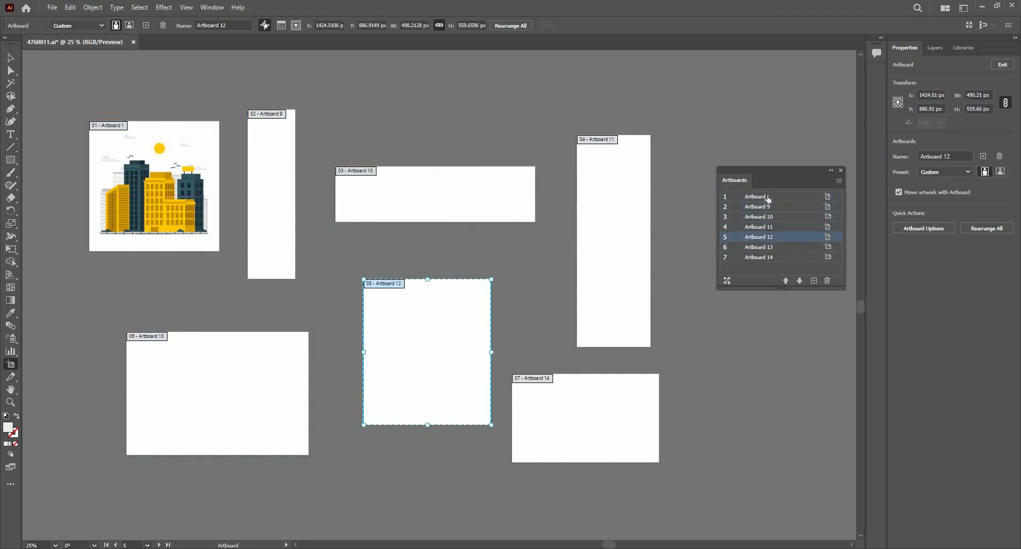
{"action": "key", "text": "Up"}
{"action": "key", "text": "Down"}
Shift Artboard 12 one place up and back down in the artboard order, and browse the list
{"action": "left_click", "coordinate": [785, 280]}
{"action": "left_click", "coordinate": [799, 280]}
{"action": "key", "text": "Down"}
{"action": "key", "text": "Down"}
{"action": "key", "text": "Up"}
{"action": "key", "text": "Up"}
{"action": "key", "text": "Up"}
{"action": "key", "text": "Up"}
{"action": "key", "text": "Up"}
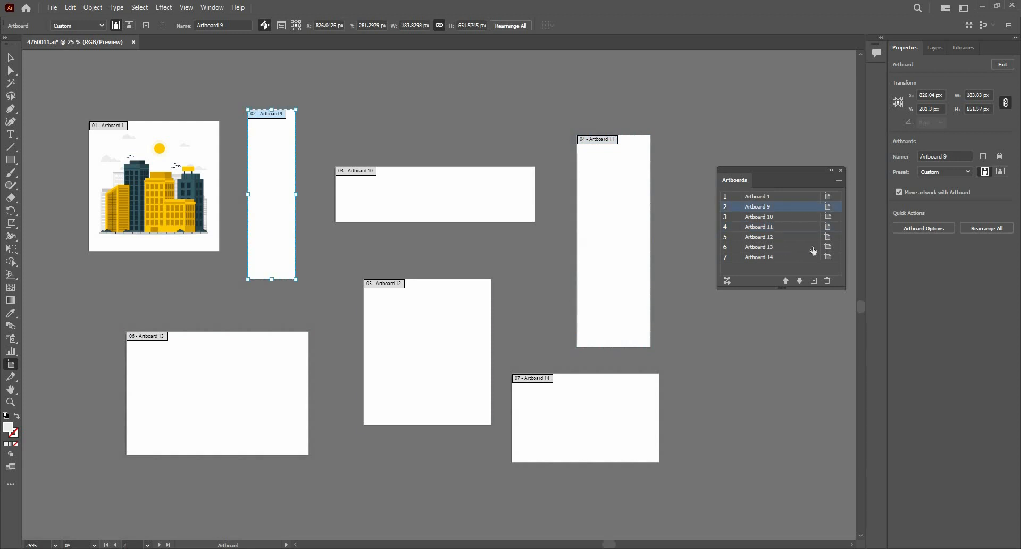
{"action": "key", "text": "Down"}
{"action": "key", "text": "Down"}
{"action": "key", "text": "Down"}
Open Artboard 14's options and cancel them, open its name for editing in the list, and leave it without renaming
{"action": "left_click", "coordinate": [828, 258]}
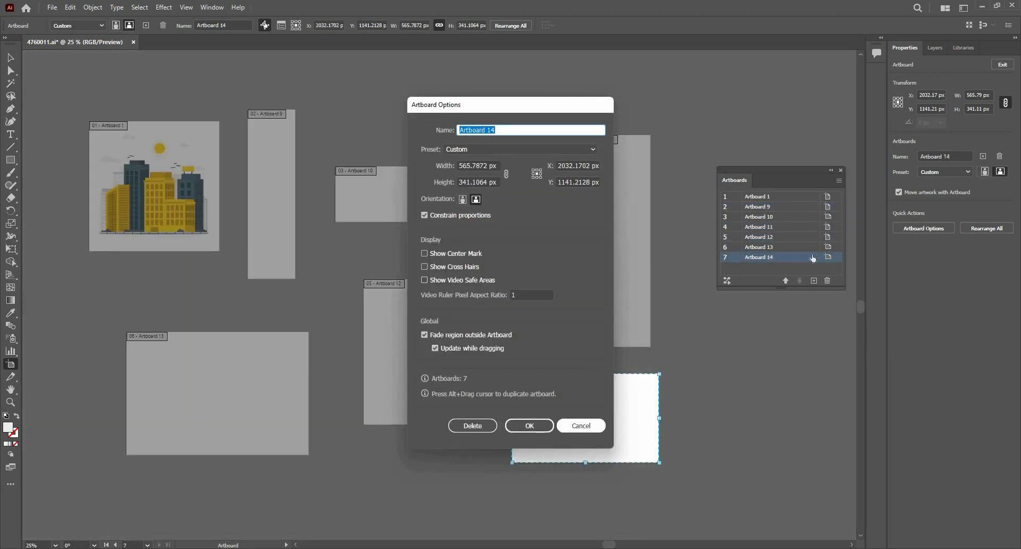
{"action": "key", "text": "Escape"}
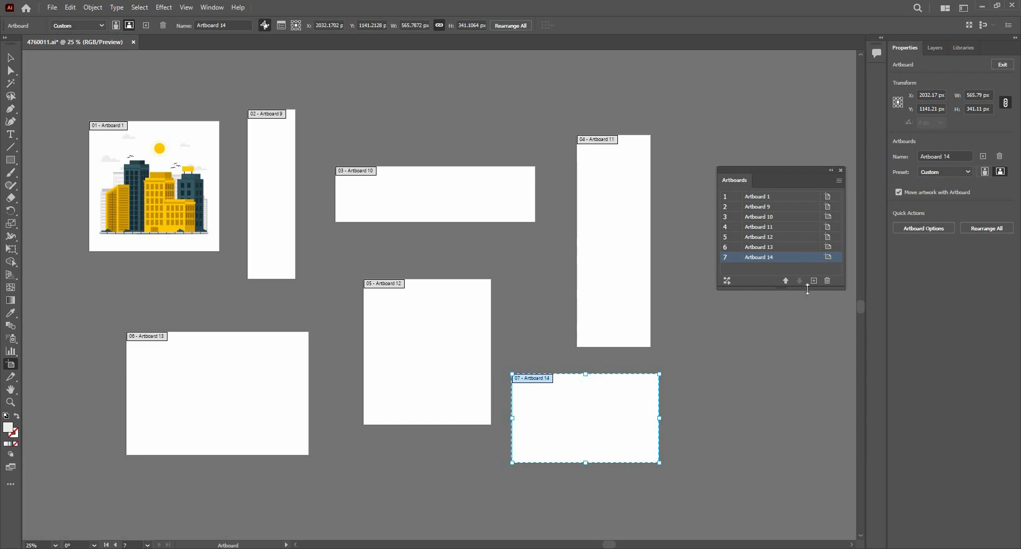
{"action": "double_click", "coordinate": [779, 260]}
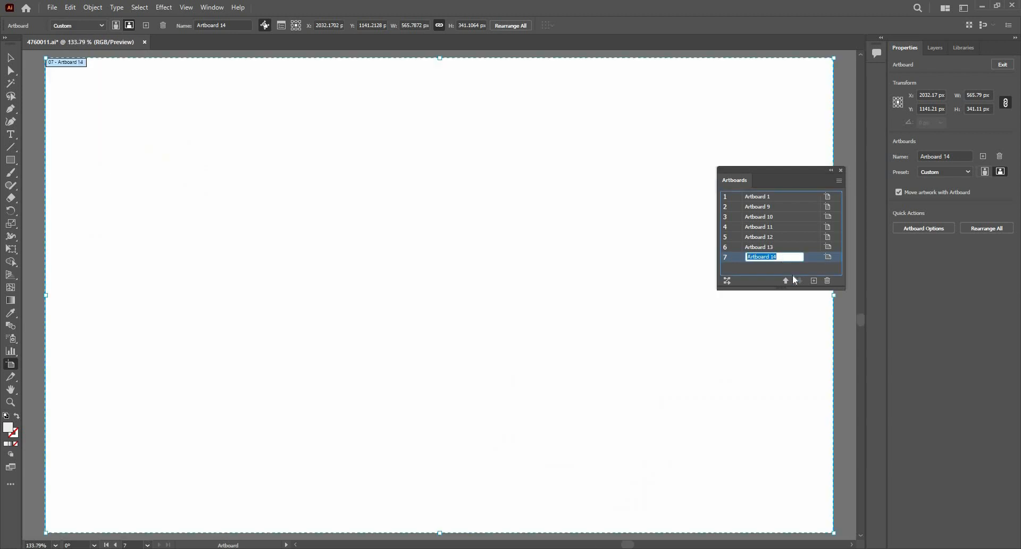
{"action": "left_click", "coordinate": [610, 294]}
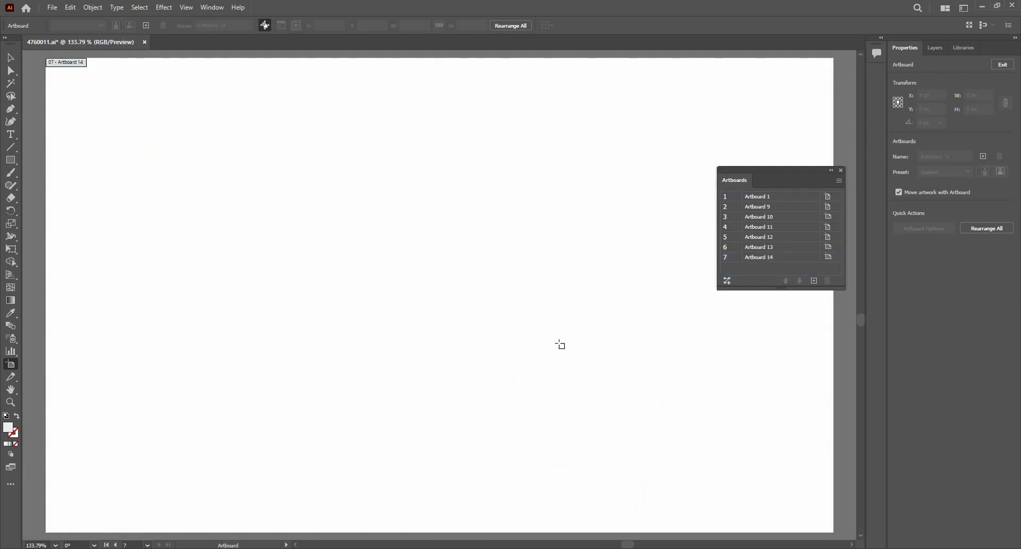
{"action": "scroll", "coordinate": [419, 256], "scroll_direction": "down", "scroll_amount": 6}
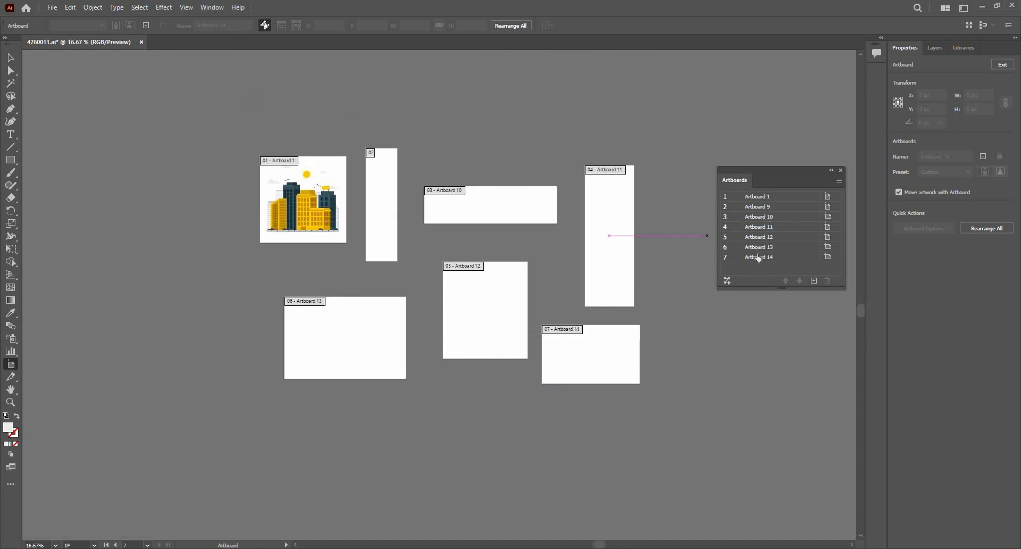
Select all artboards and rearrange them in a grid by row with 2 columns and 20 px spacing, moving artwork along
{"action": "key", "text": "ctrl+a"}
{"action": "left_click", "coordinate": [727, 280]}
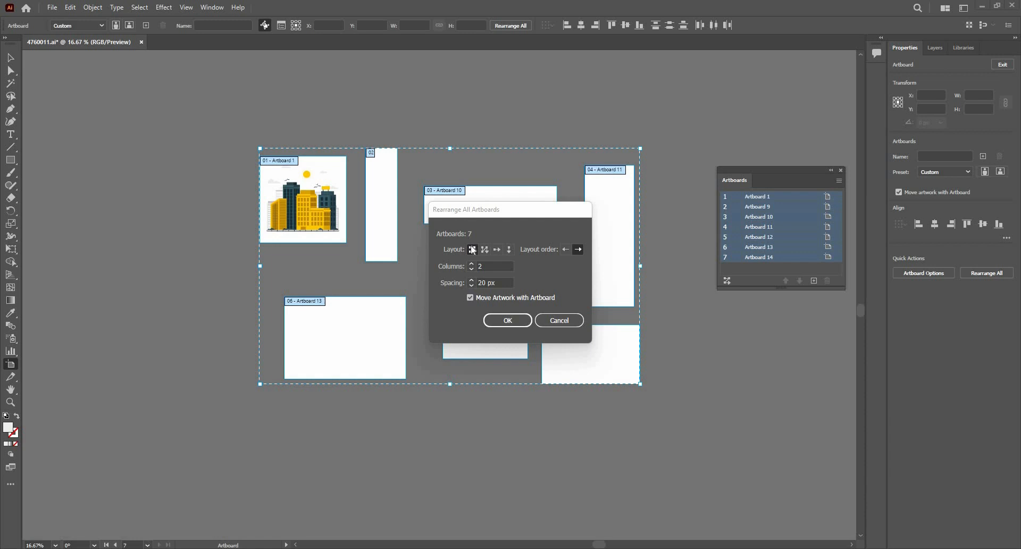
{"action": "left_click", "coordinate": [472, 249]}
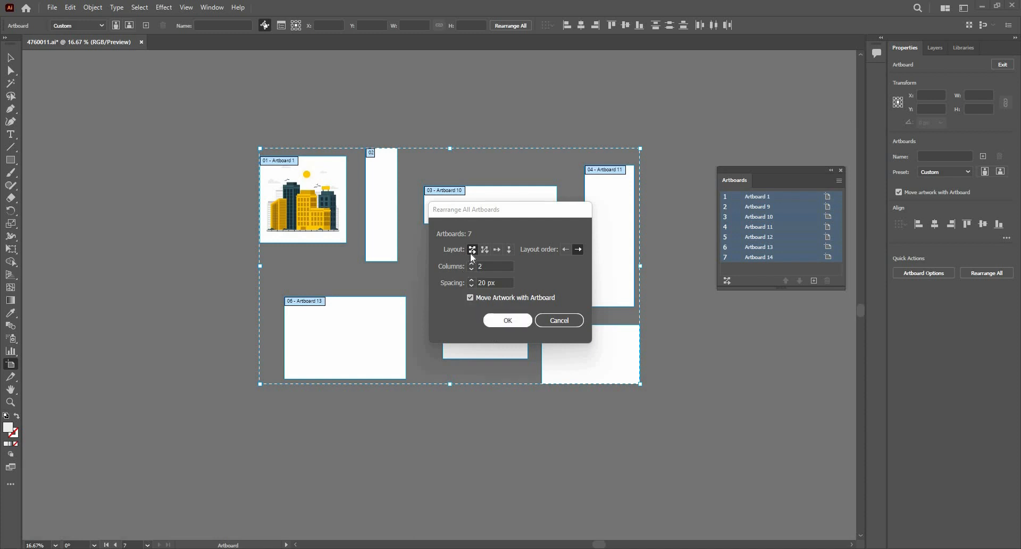
{"action": "left_click", "coordinate": [518, 320]}
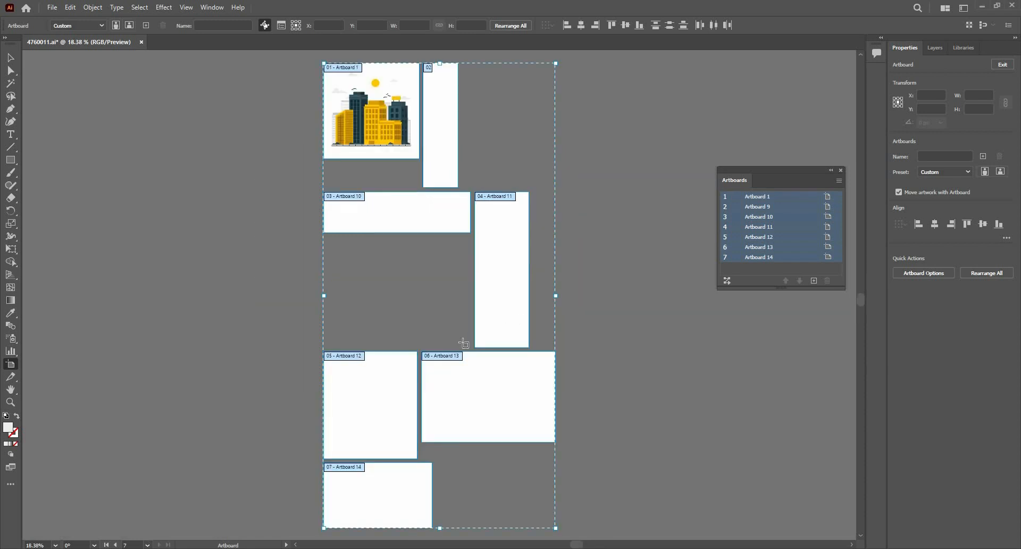
{"action": "scroll", "coordinate": [460, 337], "scroll_direction": "down", "scroll_amount": 2}
{"action": "scroll", "coordinate": [476, 304], "scroll_direction": "up", "scroll_amount": 3}
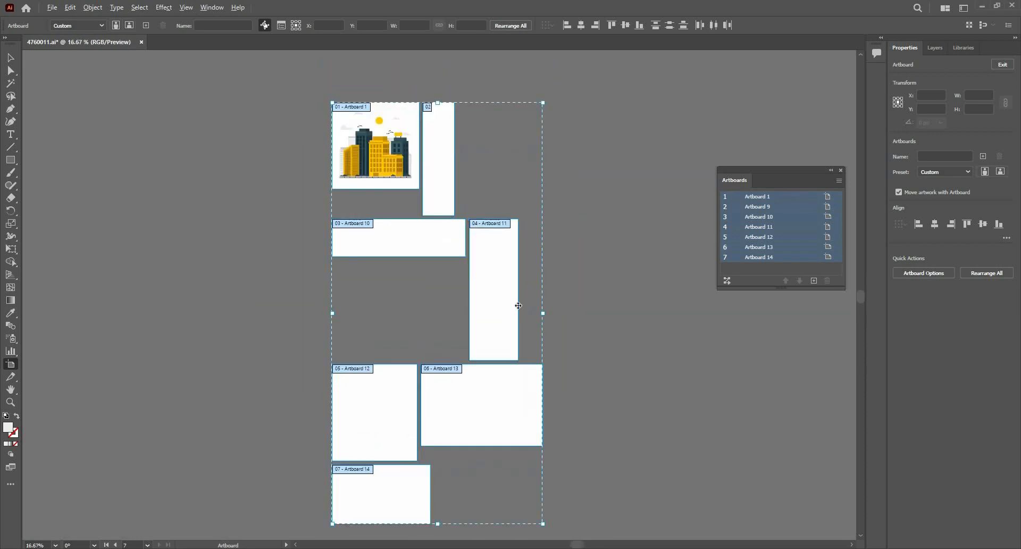
Rearrange all artboards into a single horizontal row with 100 px spacing, moving artwork with them
{"action": "left_click", "coordinate": [727, 281]}
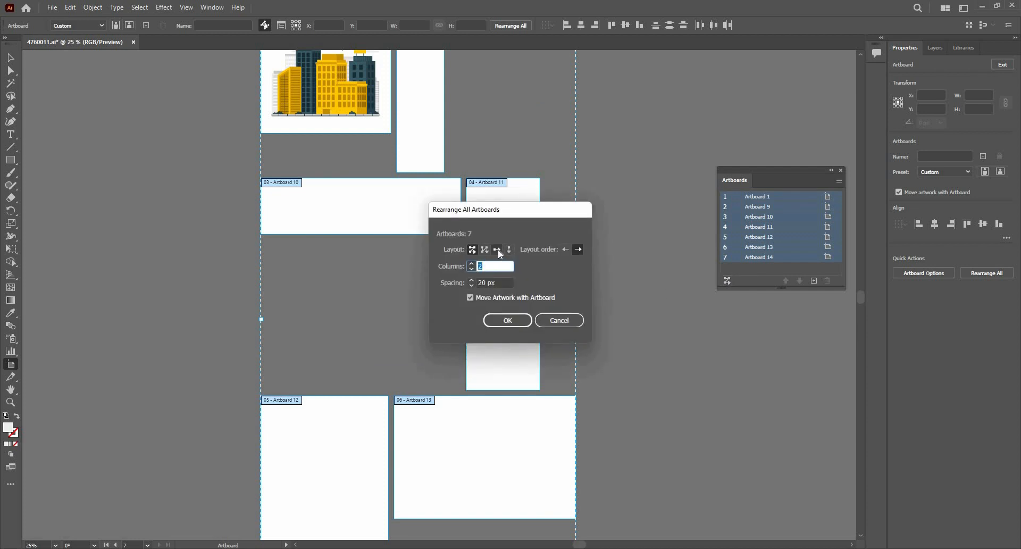
{"action": "left_click", "coordinate": [500, 254]}
{"action": "left_click_drag", "start_coordinate": [498, 283], "coordinate": [410, 277]}
{"action": "type", "text": "100"}
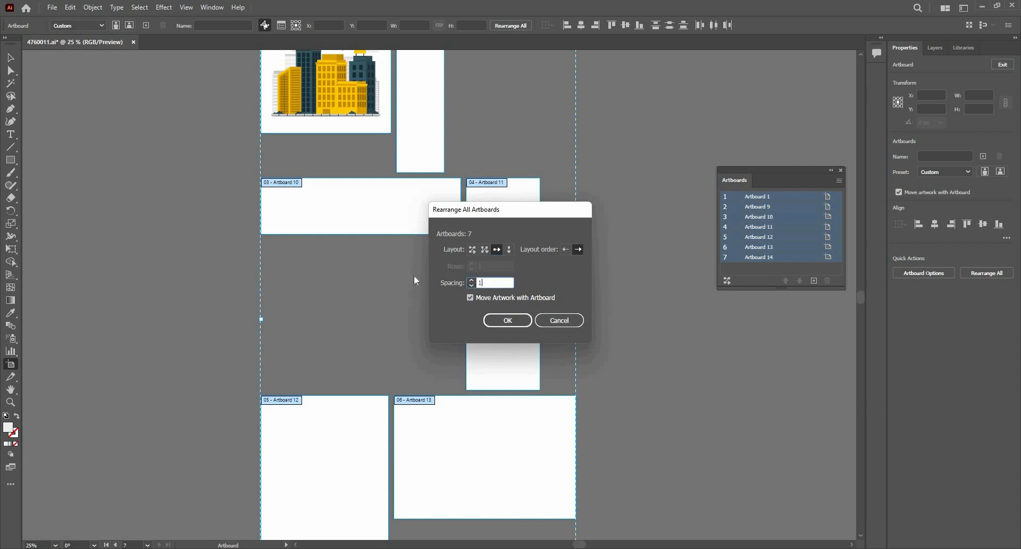
{"action": "left_click", "coordinate": [502, 321]}
{"action": "scroll", "coordinate": [444, 344], "scroll_direction": "down", "scroll_amount": 2}
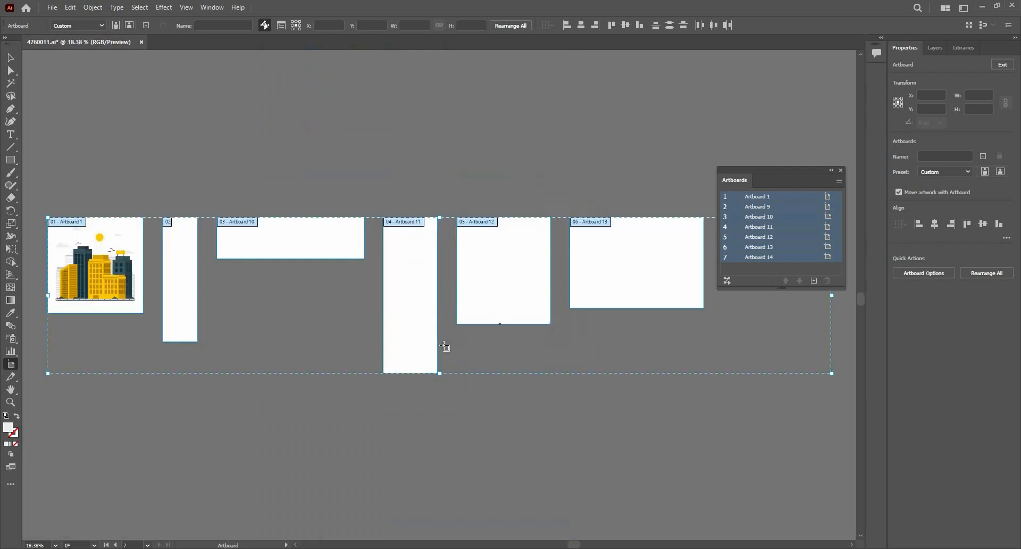
Select Artboards 10 through 14 together, delete them, undo the deletion, and clear the selection
{"action": "scroll", "coordinate": [449, 340], "scroll_direction": "down", "scroll_amount": 3}
{"action": "scroll", "coordinate": [446, 337], "scroll_direction": "up", "scroll_amount": 4}
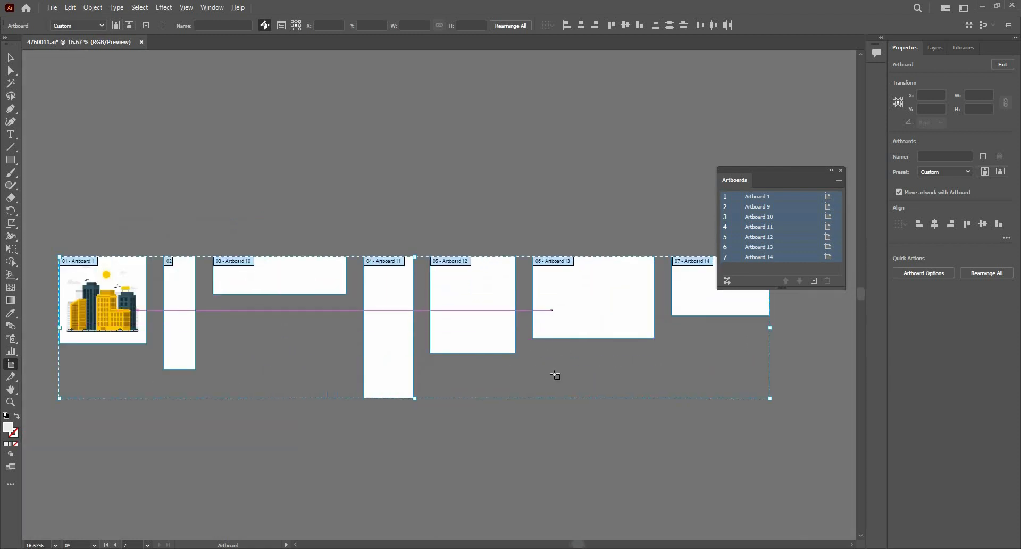
{"action": "left_click", "coordinate": [683, 291]}
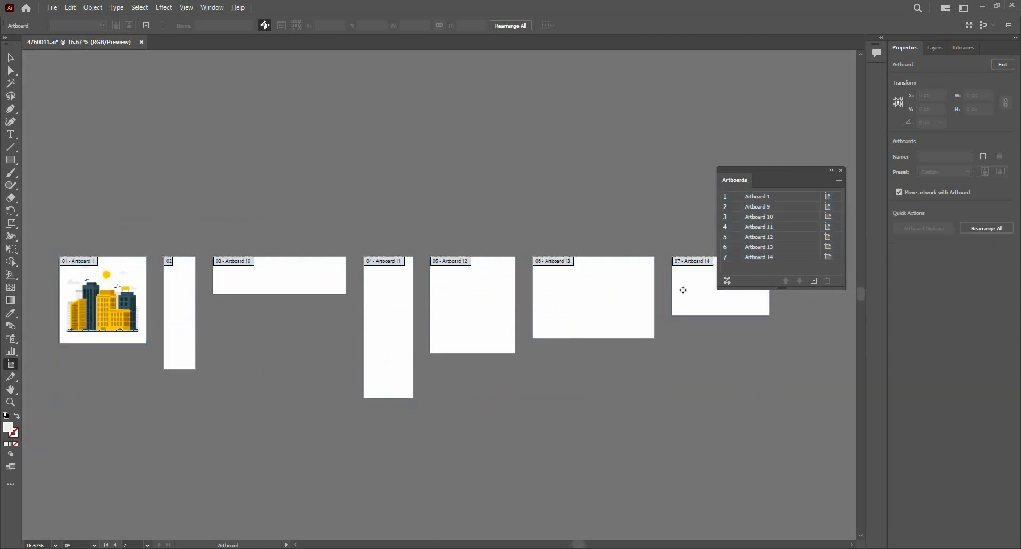
{"action": "left_click", "coordinate": [631, 291], "text": "shift"}
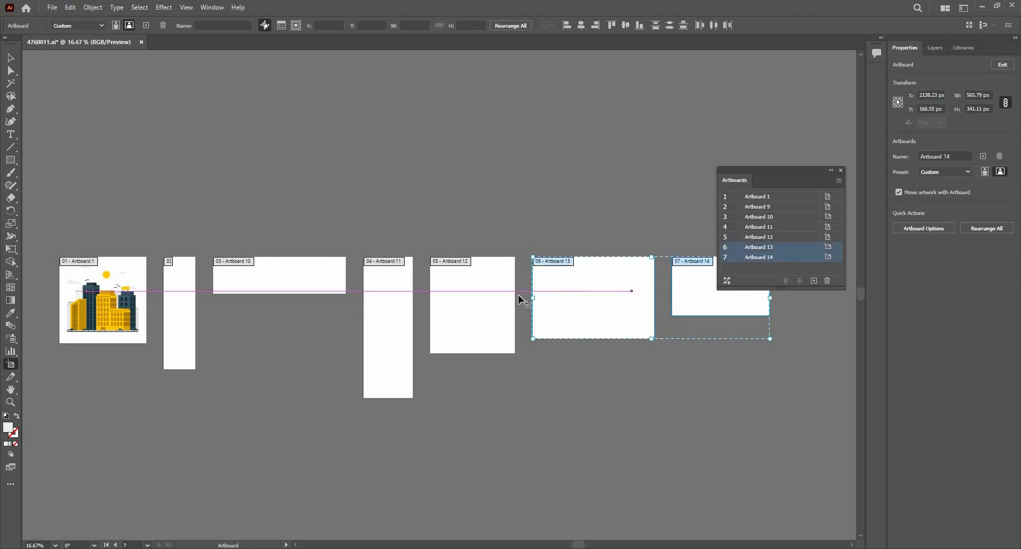
{"action": "left_click", "coordinate": [490, 302], "text": "shift"}
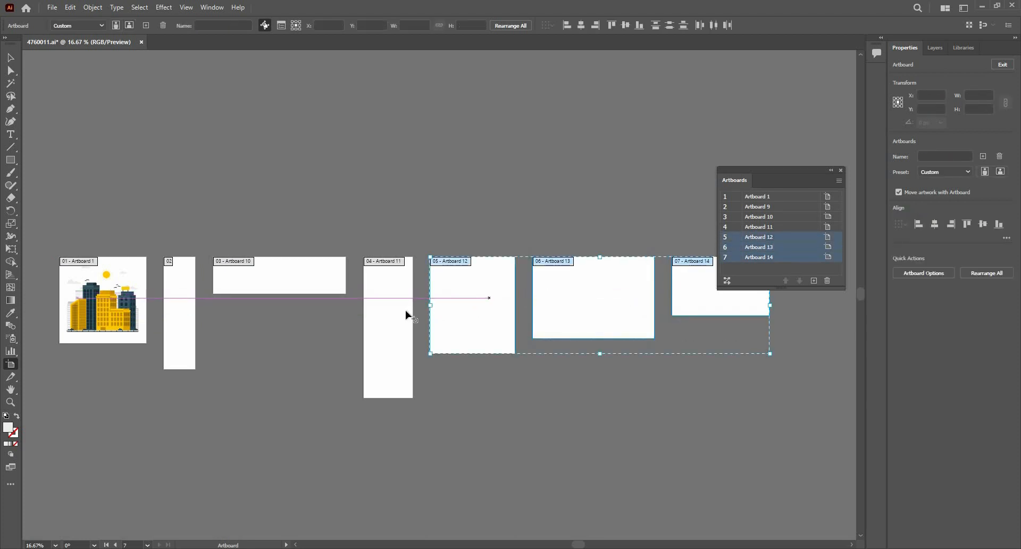
{"action": "left_click", "coordinate": [405, 310], "text": "shift"}
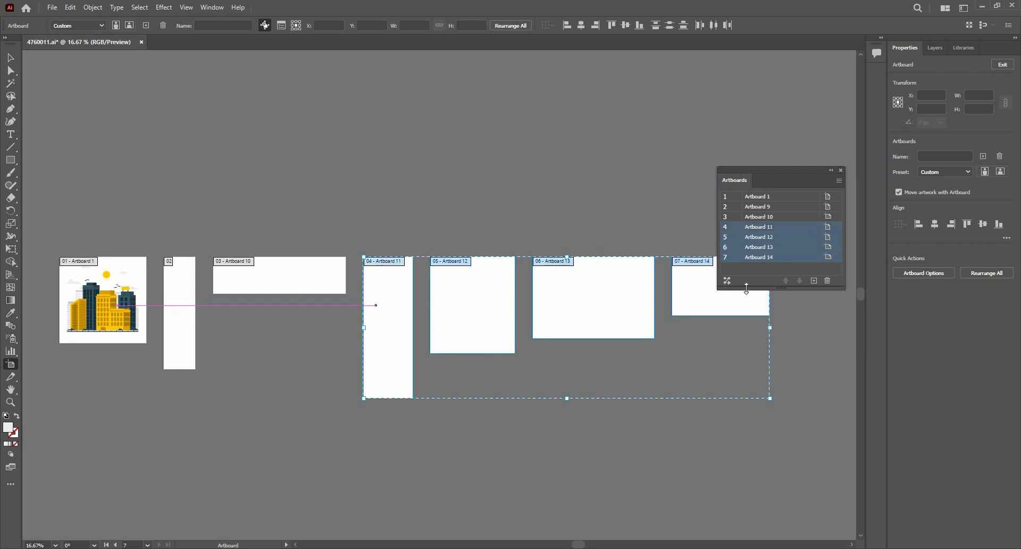
{"action": "left_click", "coordinate": [338, 283], "text": "shift"}
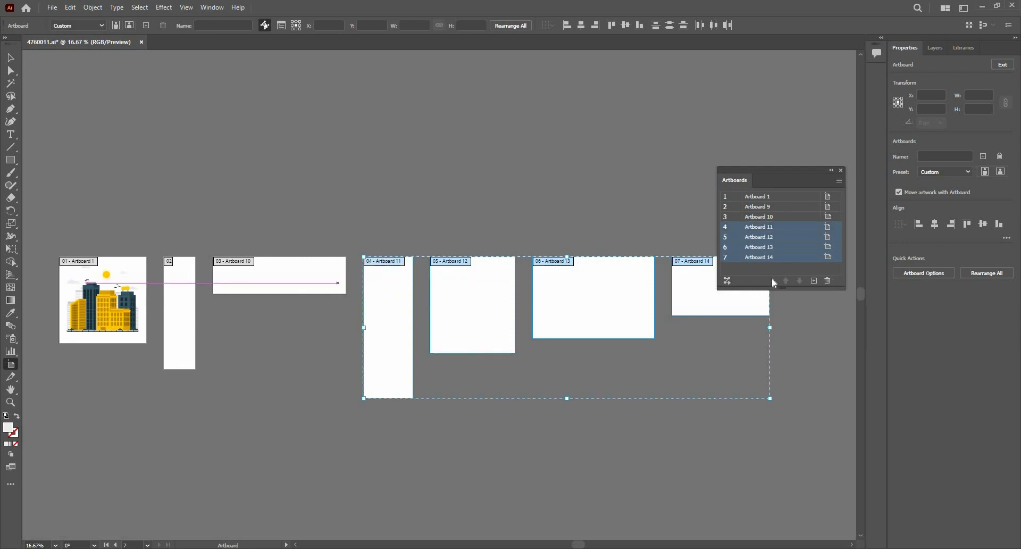
{"action": "left_click", "coordinate": [826, 280]}
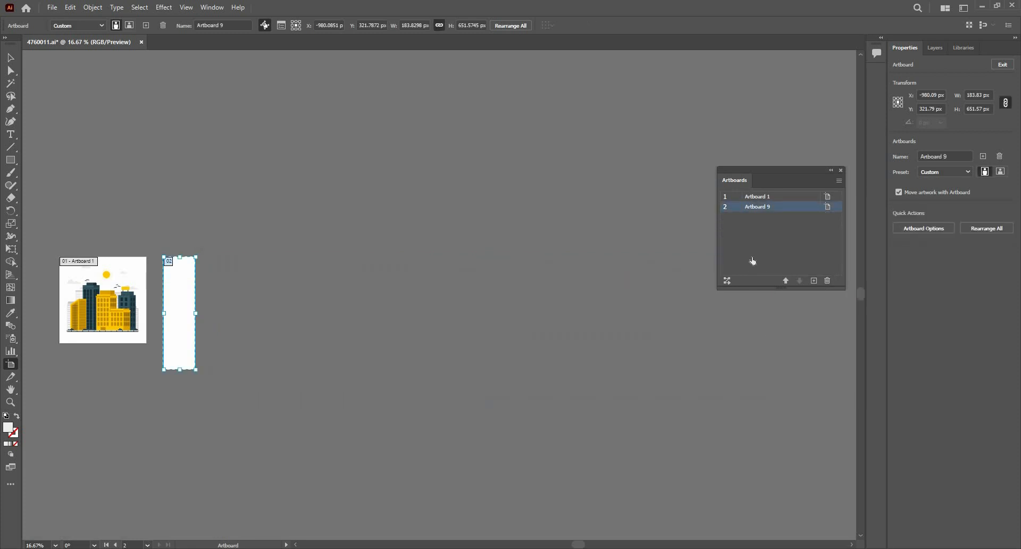
{"action": "key", "text": "ctrl+z"}
{"action": "left_click", "coordinate": [563, 210]}
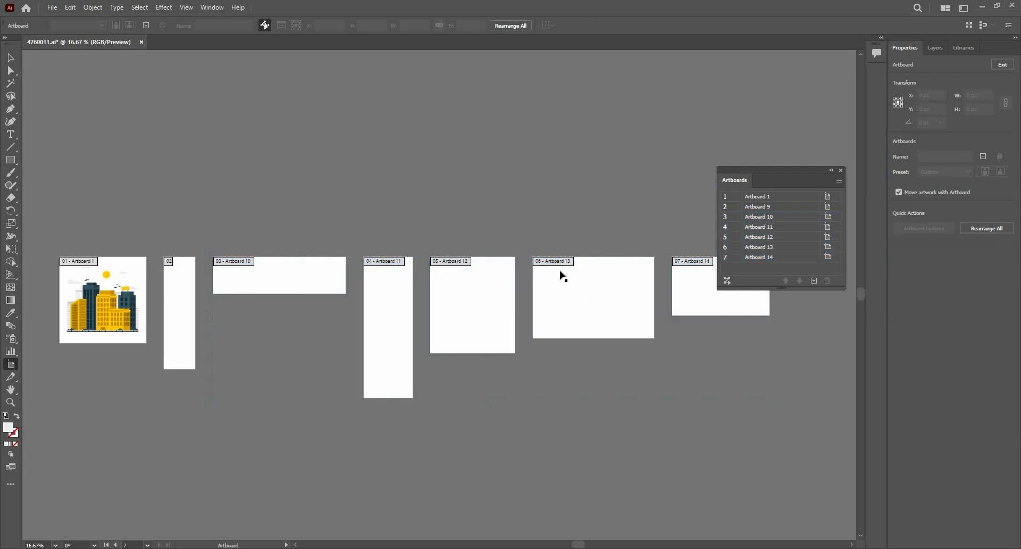
Make Artboard 13 active, reopen artboard editing, and view its Artboard Options and the Rearrange All settings, cancelling both
{"action": "key", "text": "v"}
{"action": "left_click", "coordinate": [581, 282]}
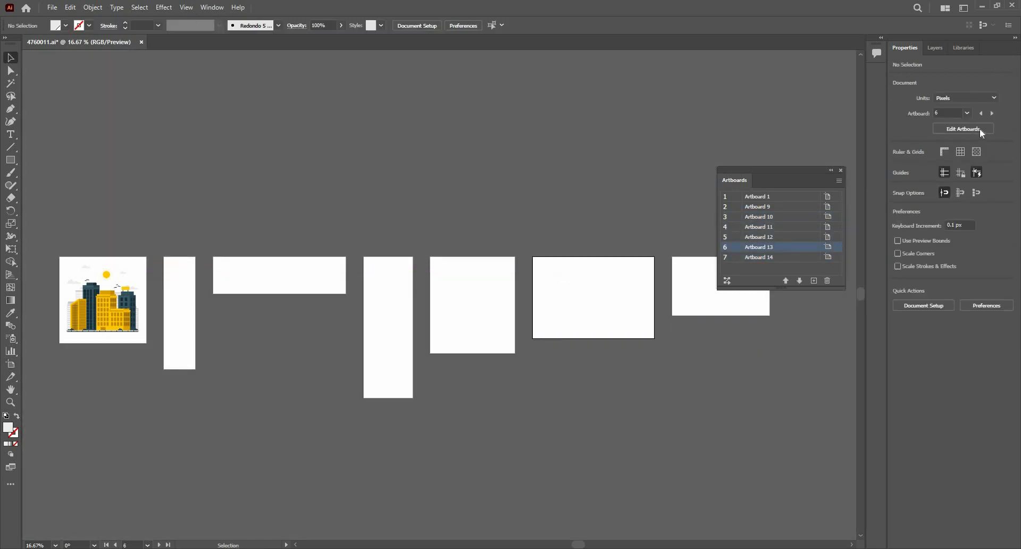
{"action": "left_click", "coordinate": [978, 126]}
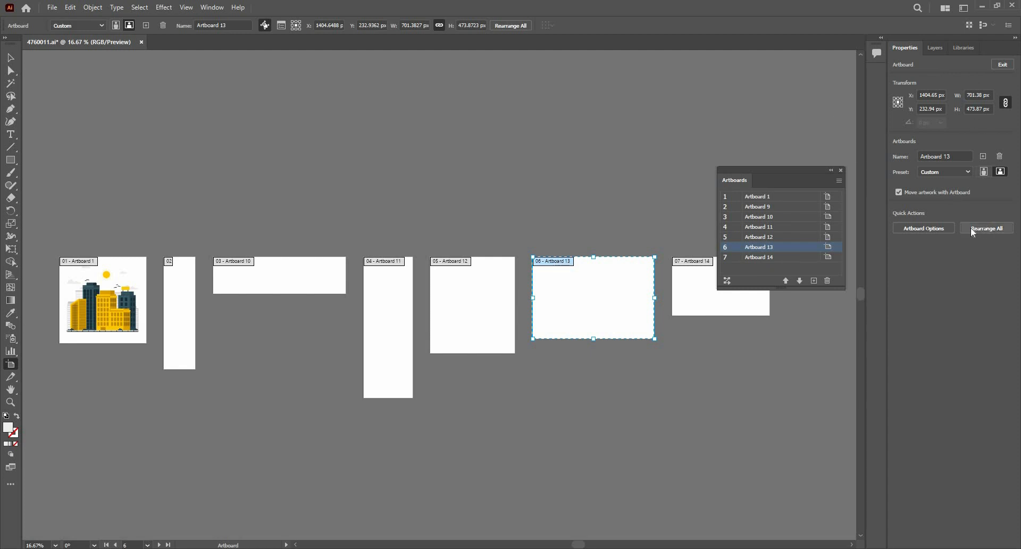
{"action": "left_click", "coordinate": [920, 227]}
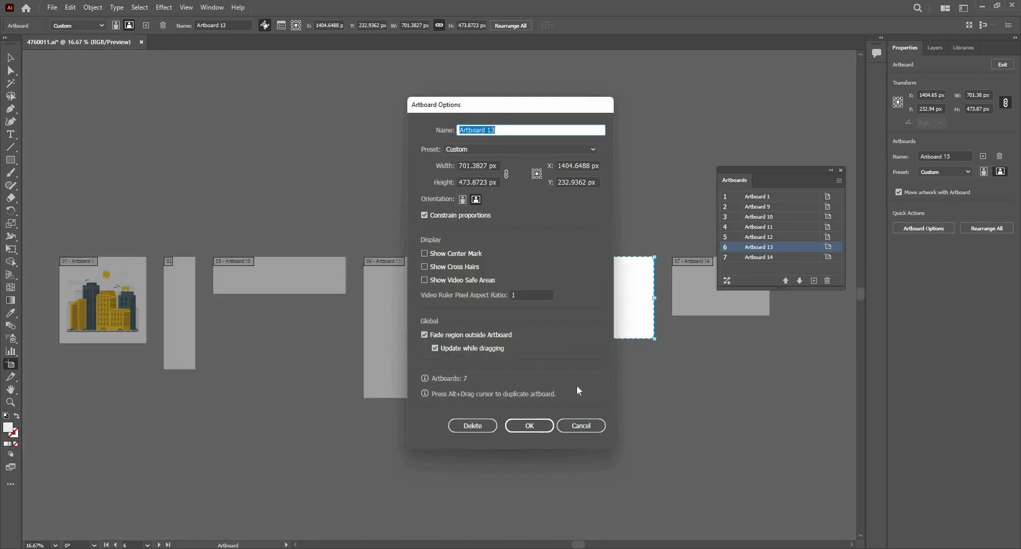
{"action": "key", "text": "Escape"}
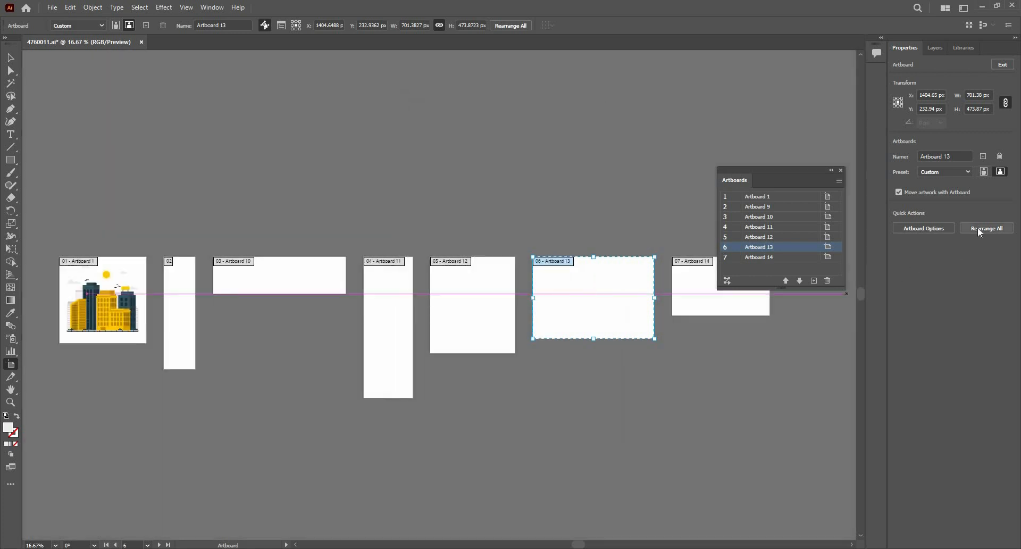
{"action": "left_click", "coordinate": [977, 228]}
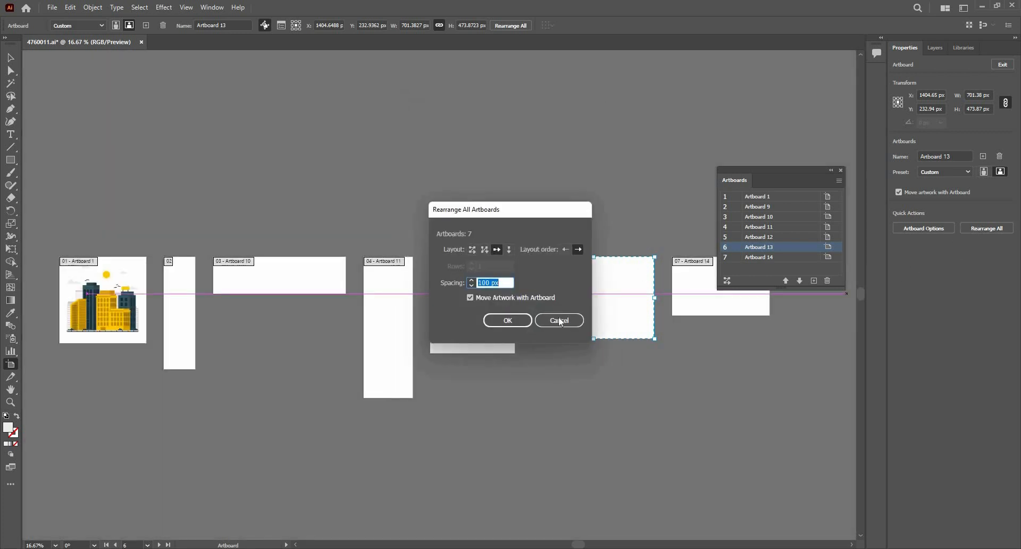
{"action": "left_click", "coordinate": [559, 320]}
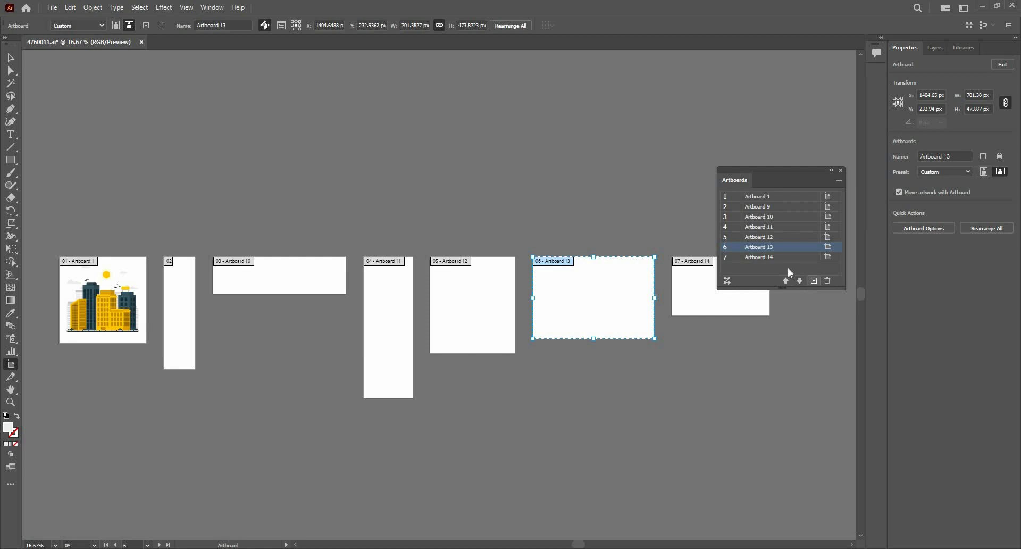
Select Artboard 14 and add a new artboard of the same size after it
{"action": "left_click", "coordinate": [765, 257]}
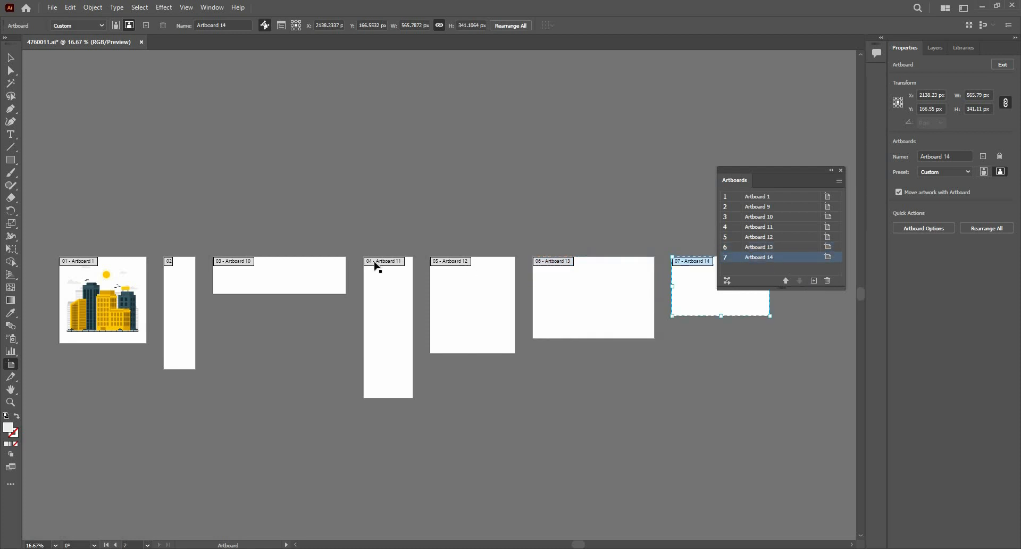
{"action": "scroll", "coordinate": [297, 274], "scroll_direction": "down", "scroll_amount": 3}
{"action": "scroll", "coordinate": [510, 274], "scroll_direction": "up", "scroll_amount": 5}
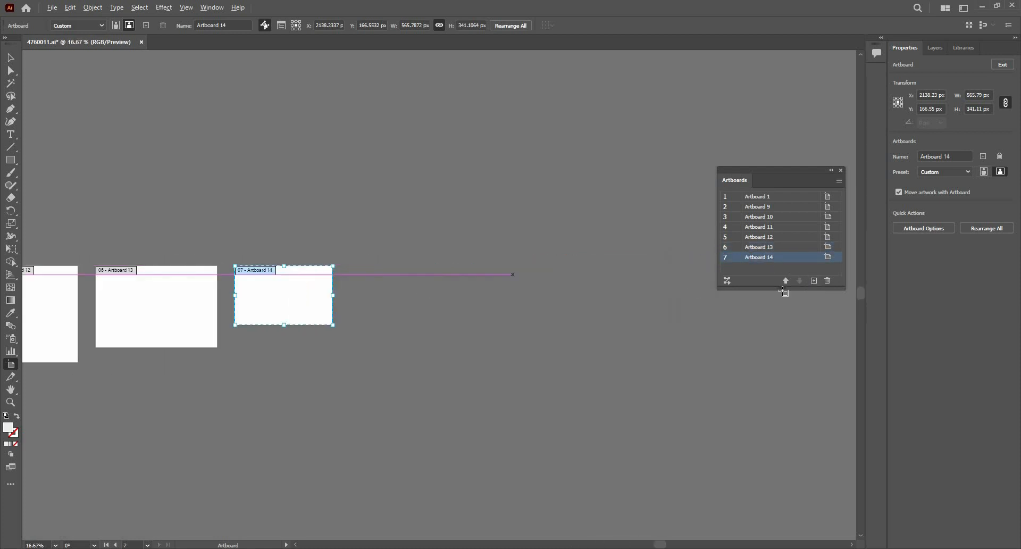
{"action": "left_click", "coordinate": [813, 281]}
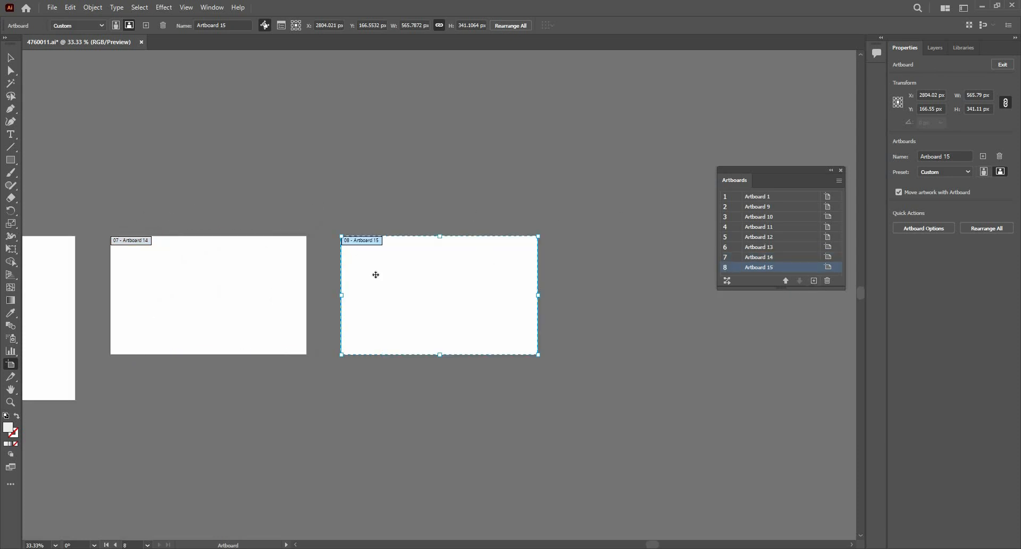
Select every artboard in the list except Artboard 1 and delete them all
{"action": "scroll", "coordinate": [438, 340], "scroll_direction": "down", "scroll_amount": 1}
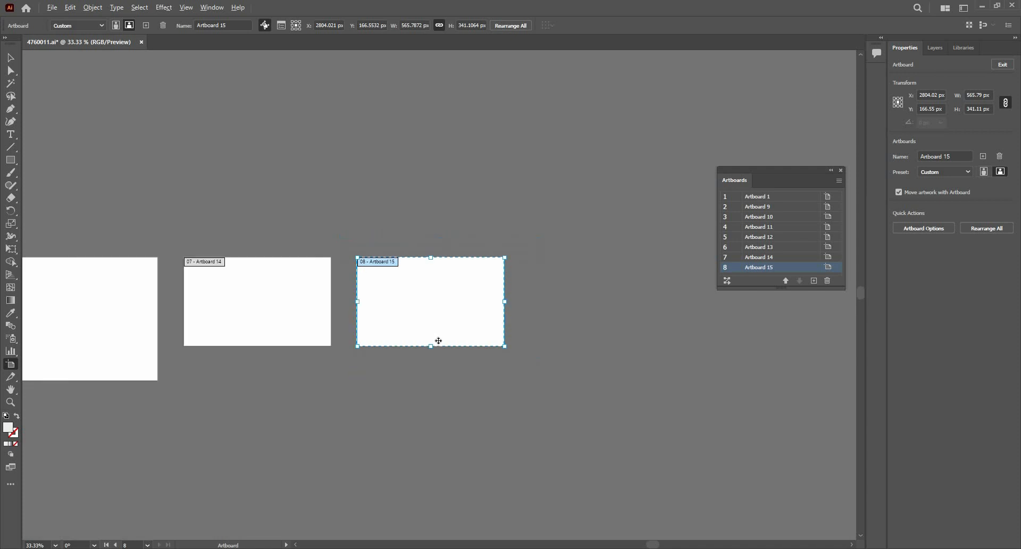
{"action": "scroll", "coordinate": [438, 340], "scroll_direction": "down", "scroll_amount": 2}
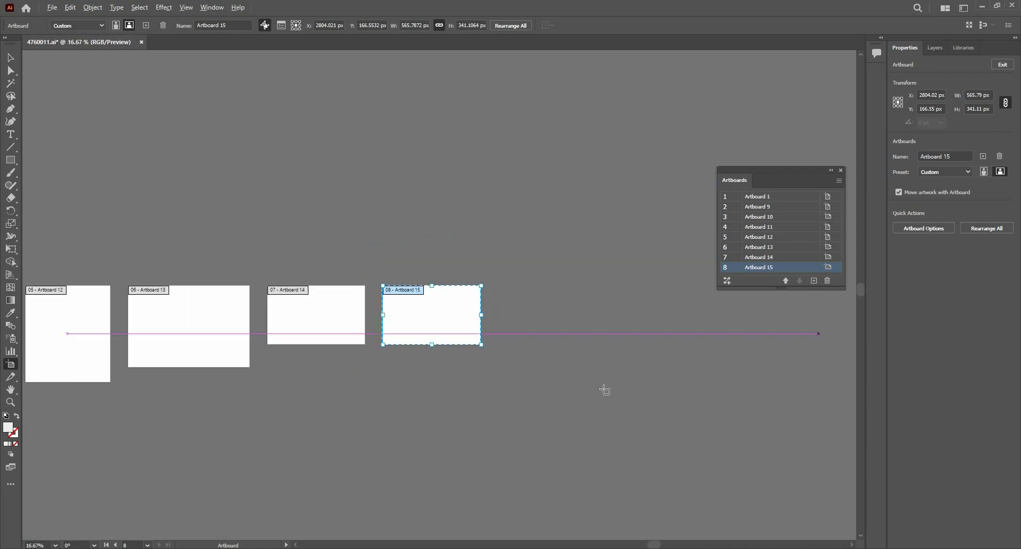
{"action": "scroll", "coordinate": [595, 387], "scroll_direction": "down", "scroll_amount": 3}
{"action": "scroll", "coordinate": [582, 382], "scroll_direction": "up", "scroll_amount": 3}
{"action": "left_click_drag", "start_coordinate": [775, 299], "coordinate": [602, 236]}
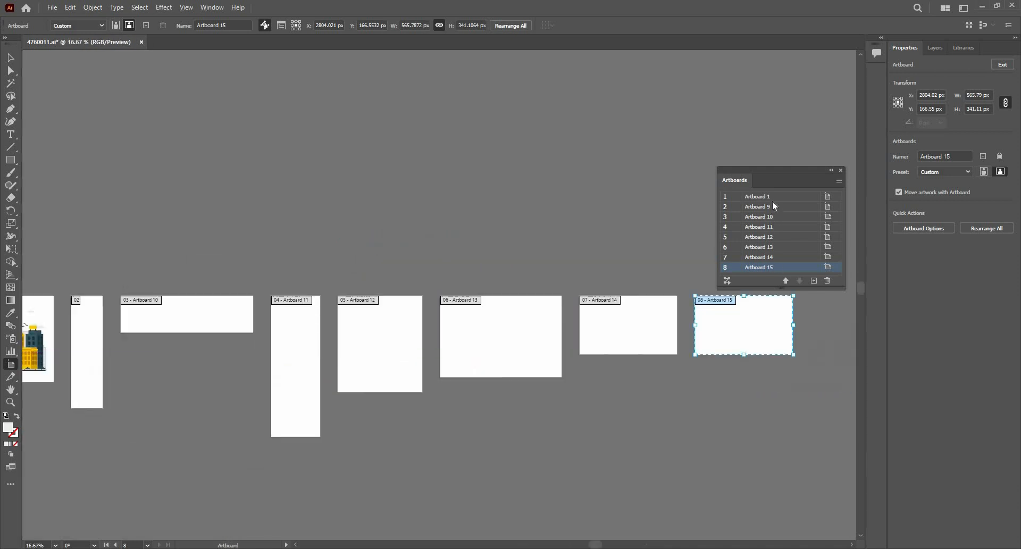
{"action": "left_click", "coordinate": [771, 207]}
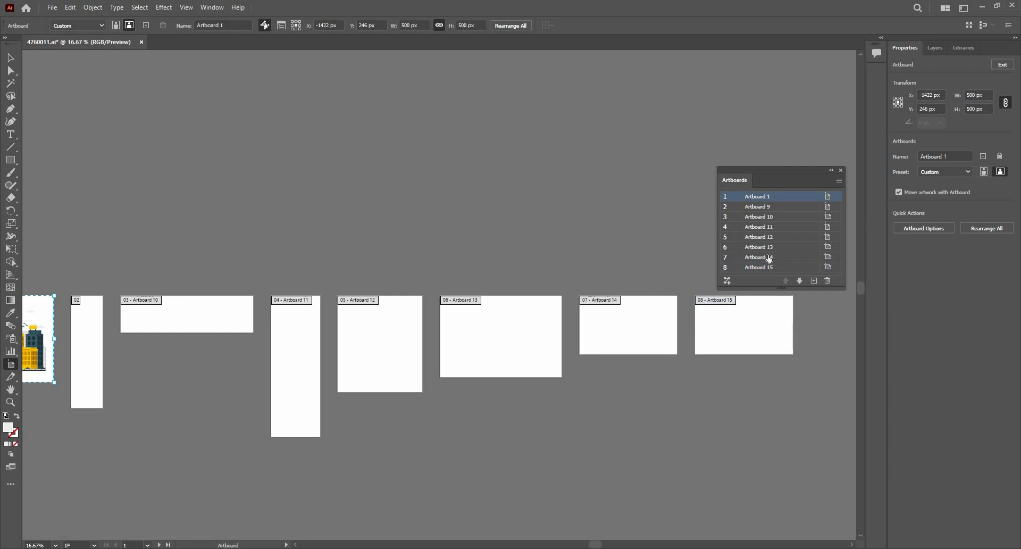
{"action": "left_click", "coordinate": [807, 268], "text": "shift"}
{"action": "left_click", "coordinate": [828, 281]}
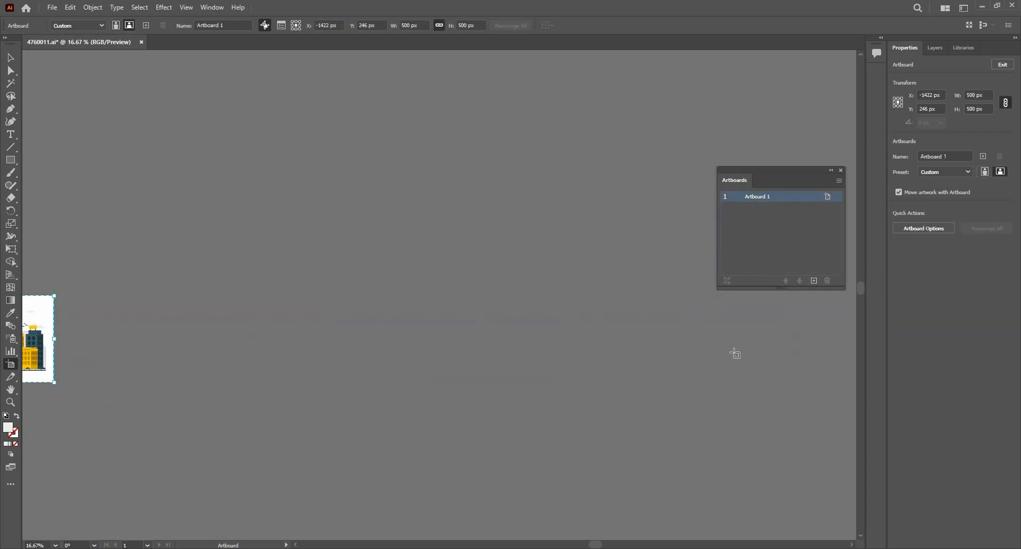
Fit Artboard 1 with the city illustration in the window and exit artboard editing
{"action": "scroll", "coordinate": [380, 351], "scroll_direction": "down", "scroll_amount": 5}
{"action": "scroll", "coordinate": [446, 388], "scroll_direction": "up", "scroll_amount": 5}
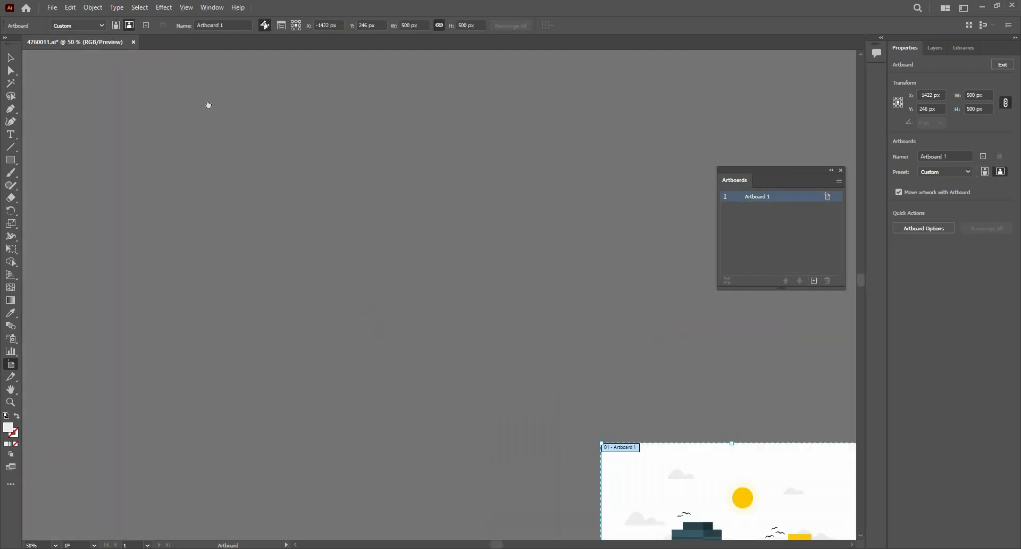
{"action": "scroll", "coordinate": [322, 260], "scroll_direction": "down", "scroll_amount": 3}
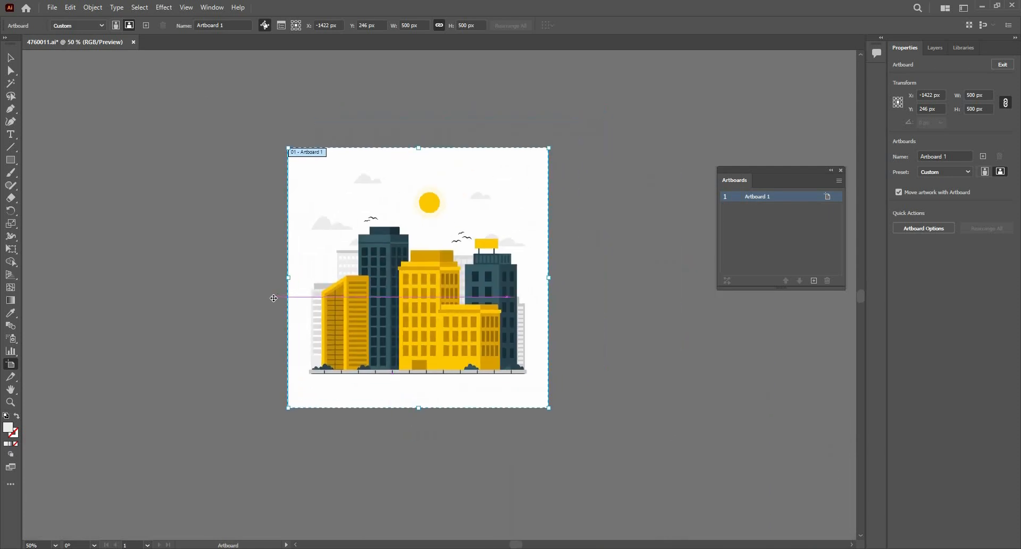
{"action": "key", "text": "ctrl+0"}
{"action": "key", "text": "Escape"}
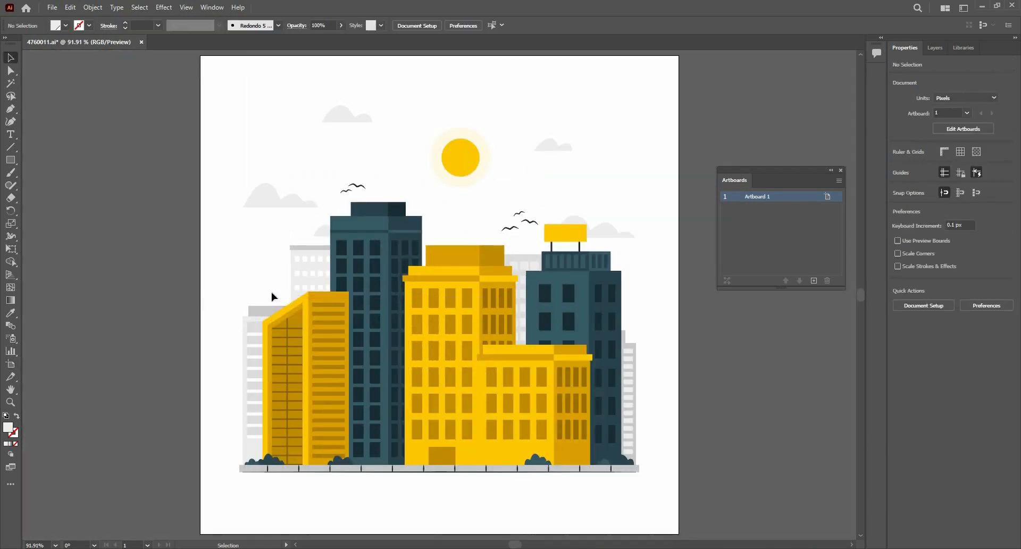